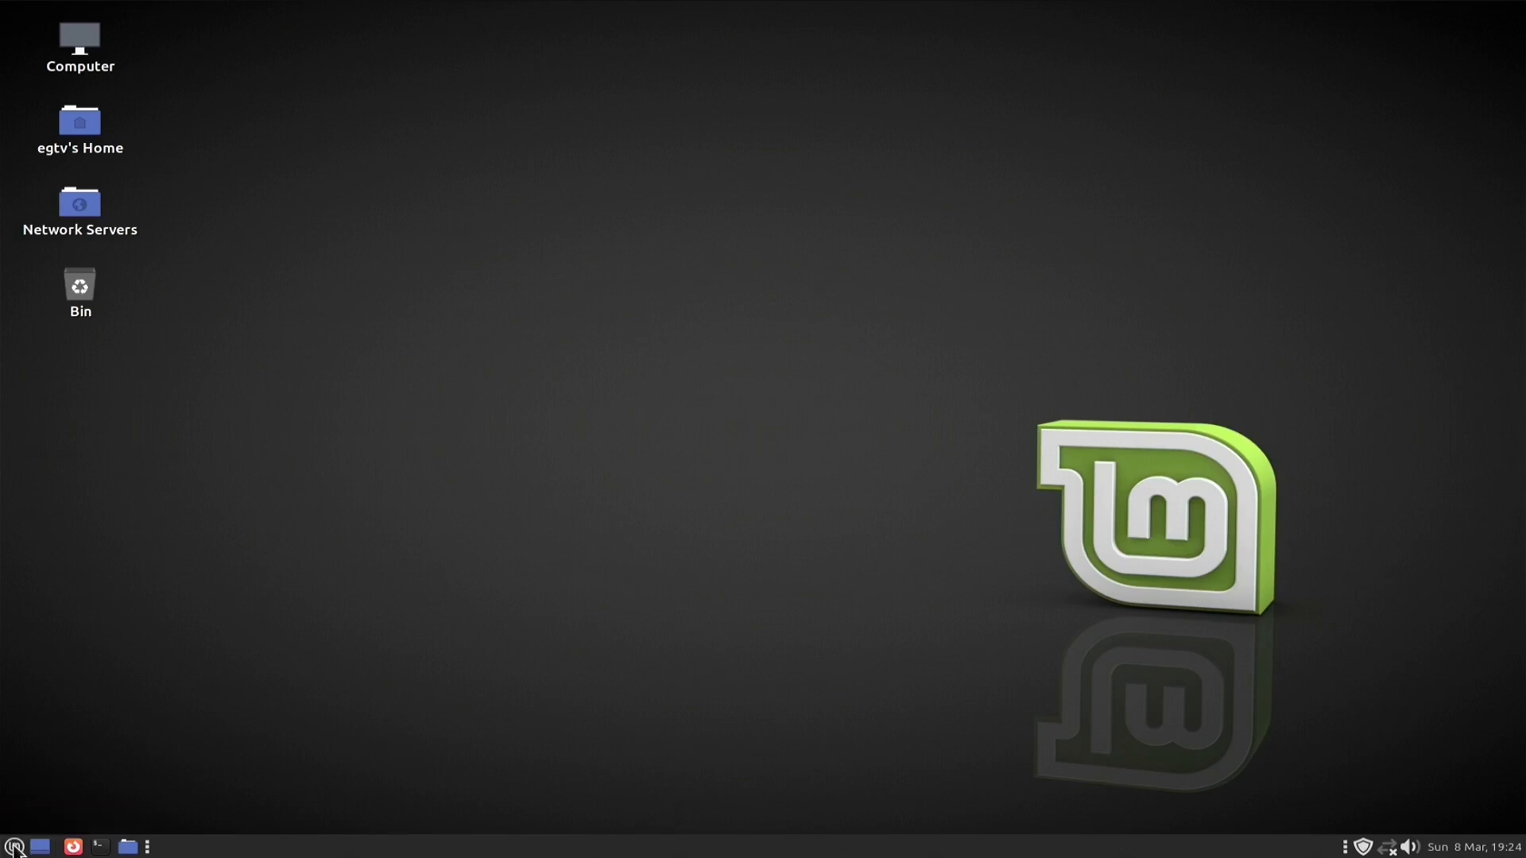
Step: Open the Disks utility and show the partition layout of the 256 GB disk
click(14, 847)
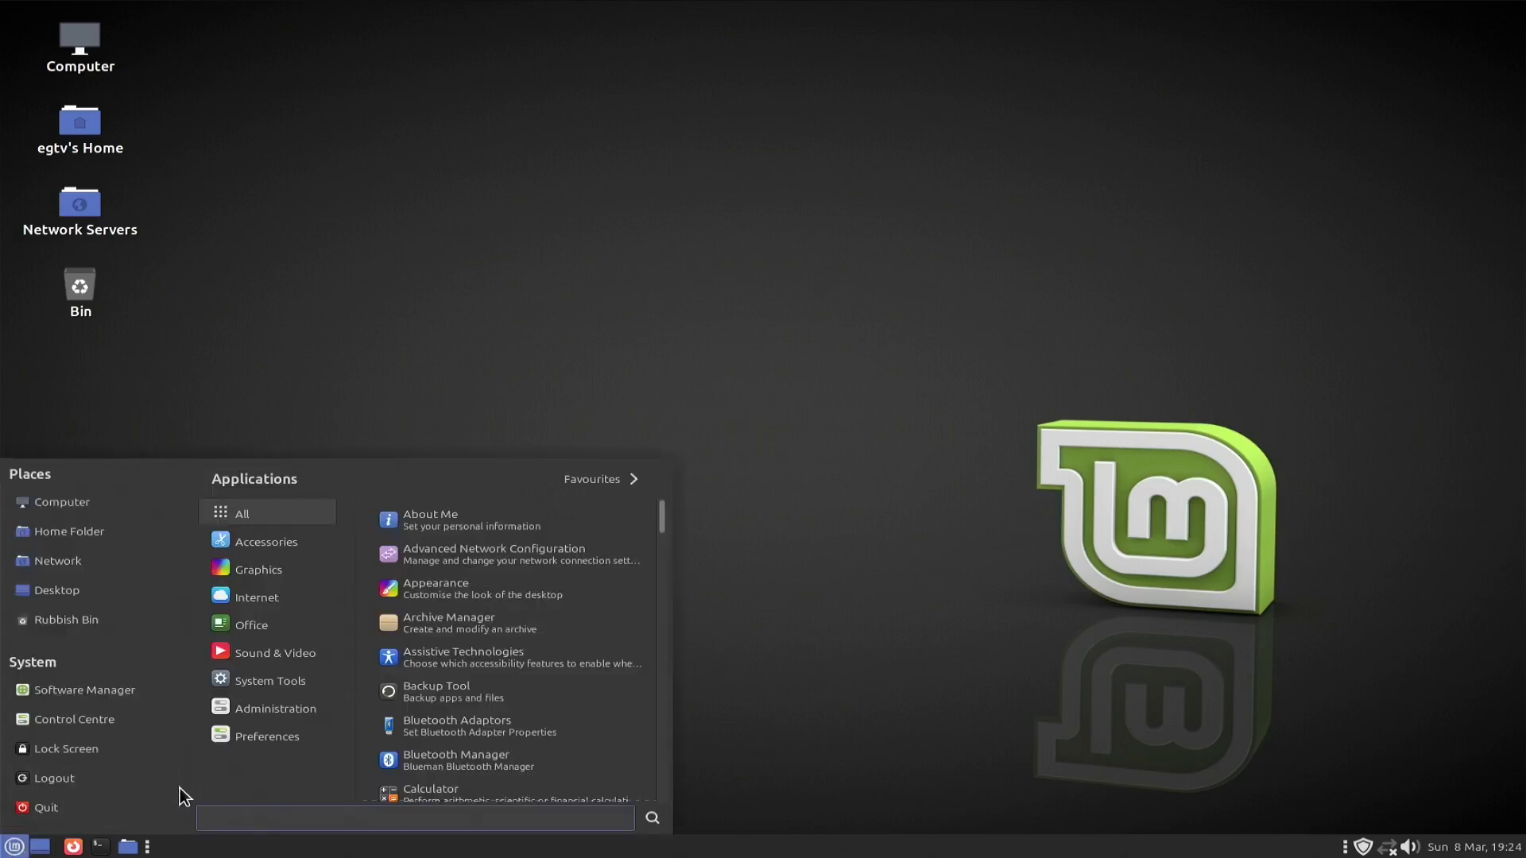
text(disks)
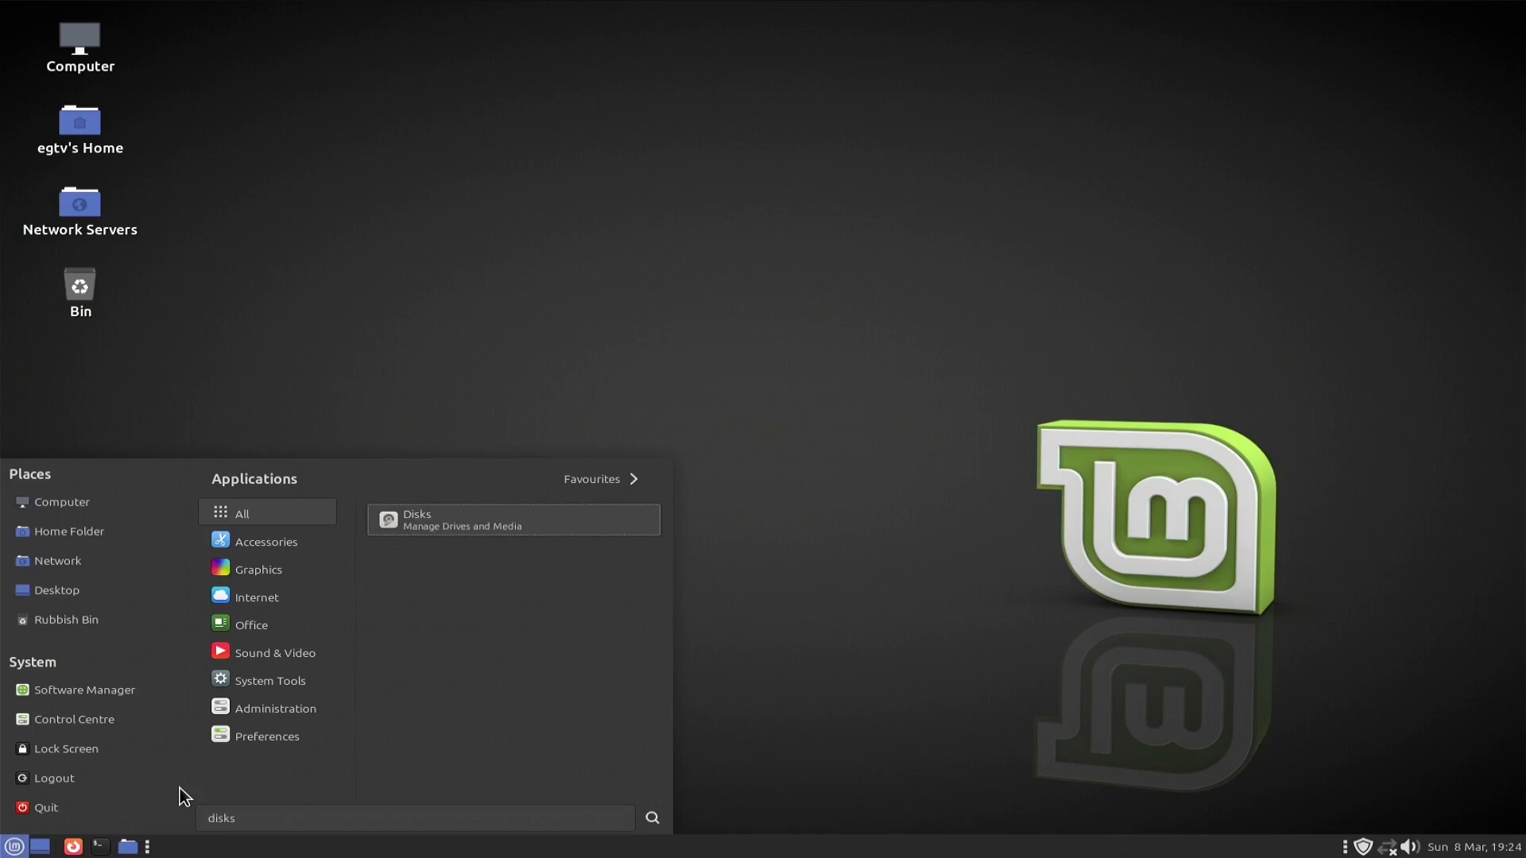
key(Return)
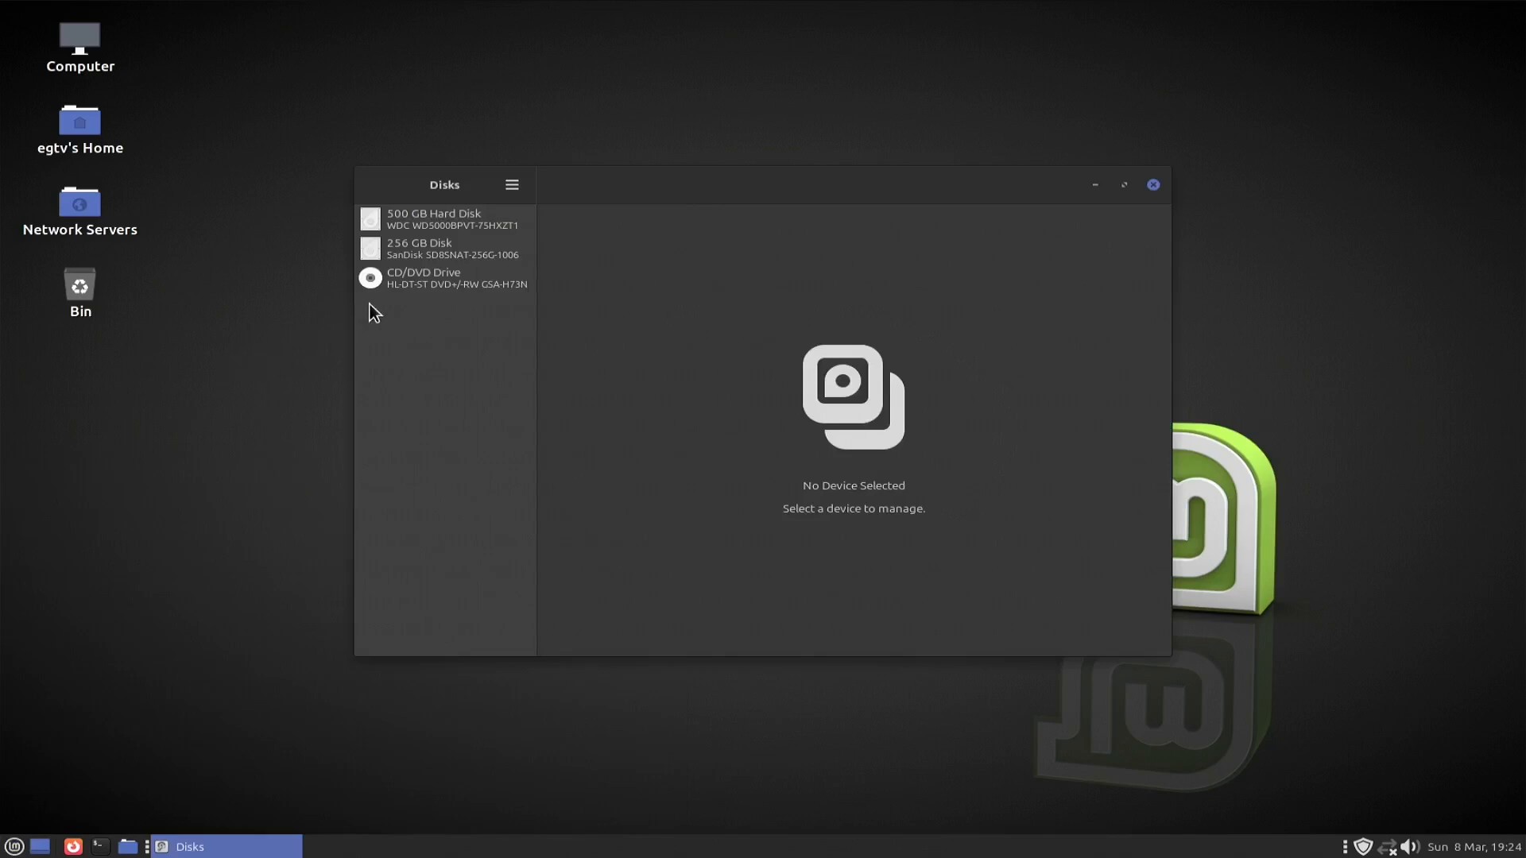
click(405, 259)
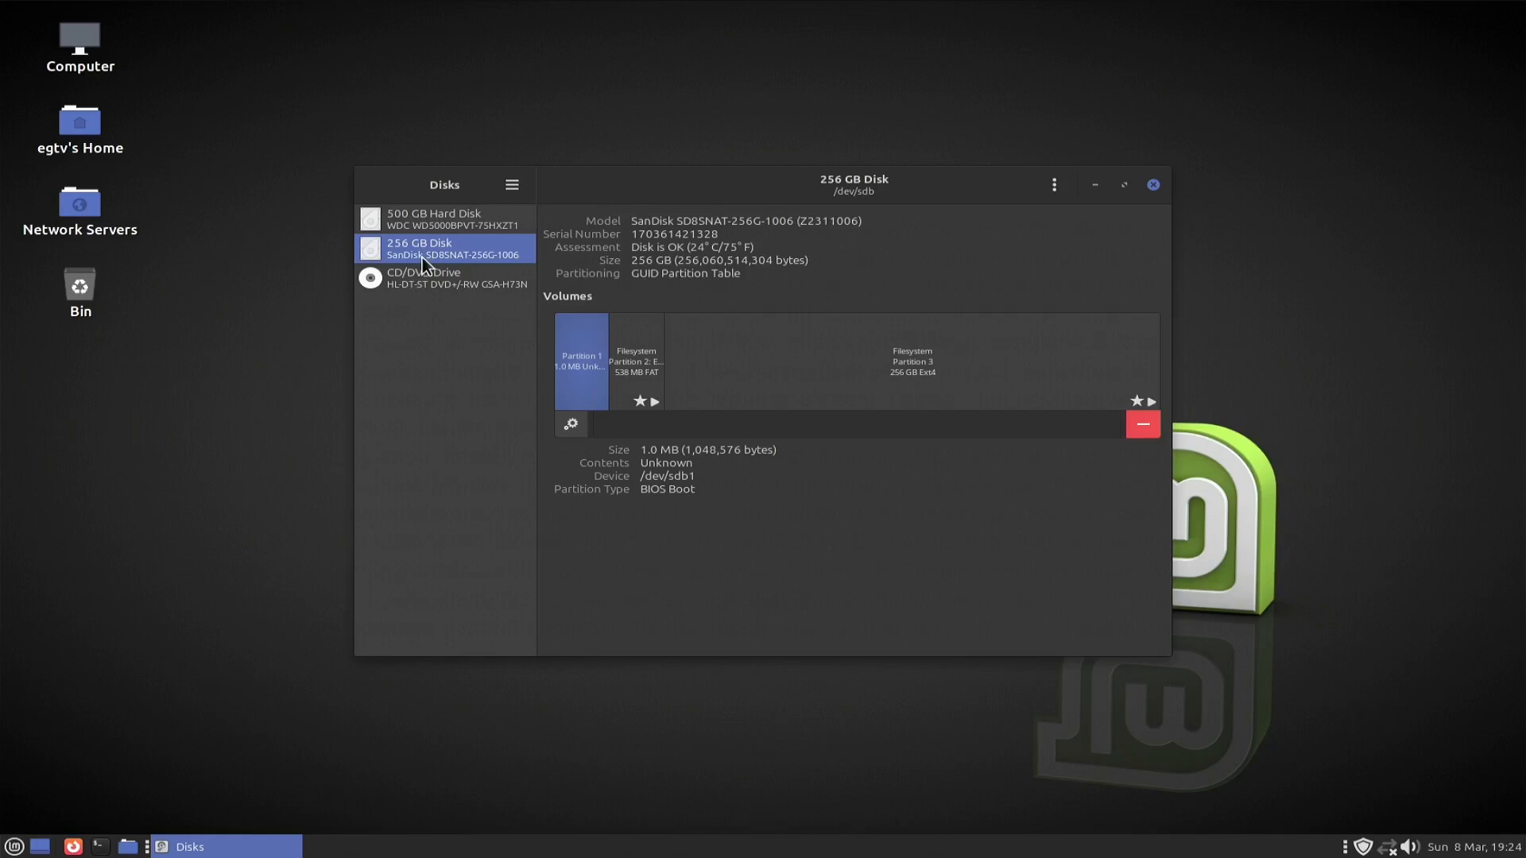
Step: Format the 500 GB hard disk with quick erase and GPT partitioning, authenticating with the account password
click(424, 222)
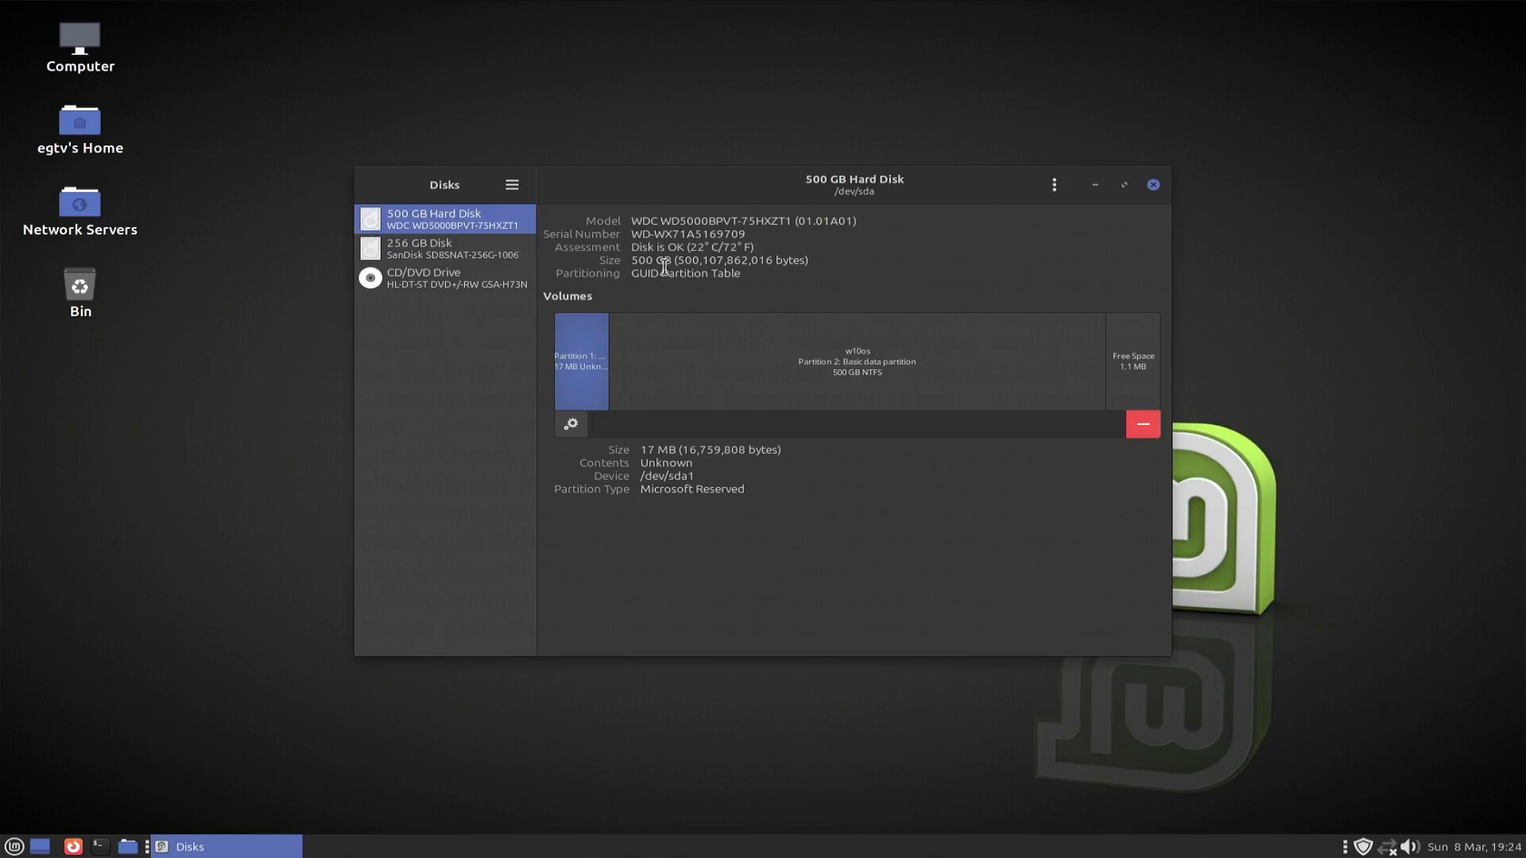
click(1062, 189)
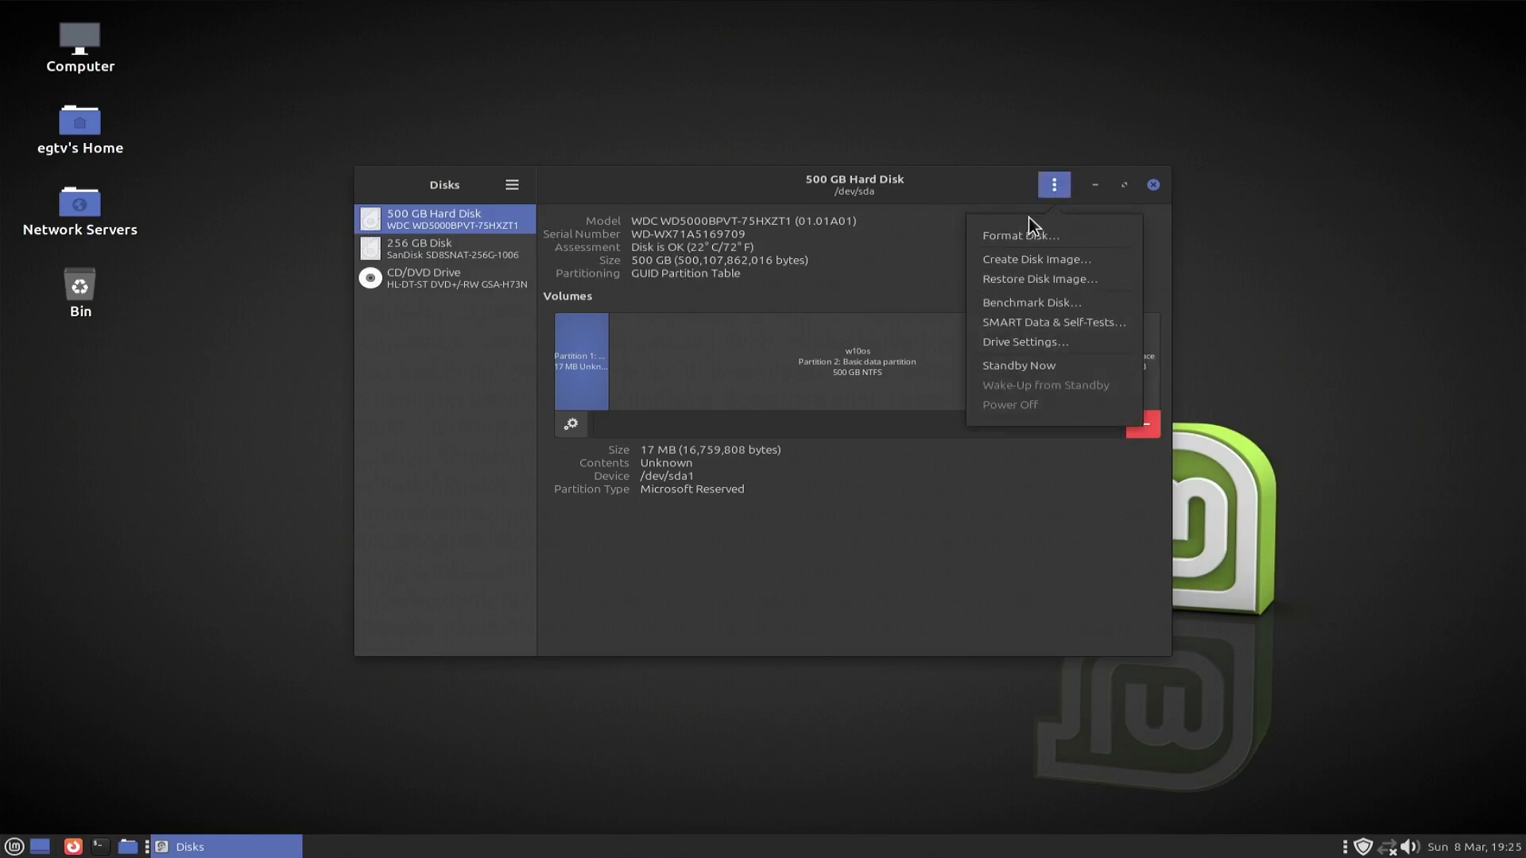
click(1021, 239)
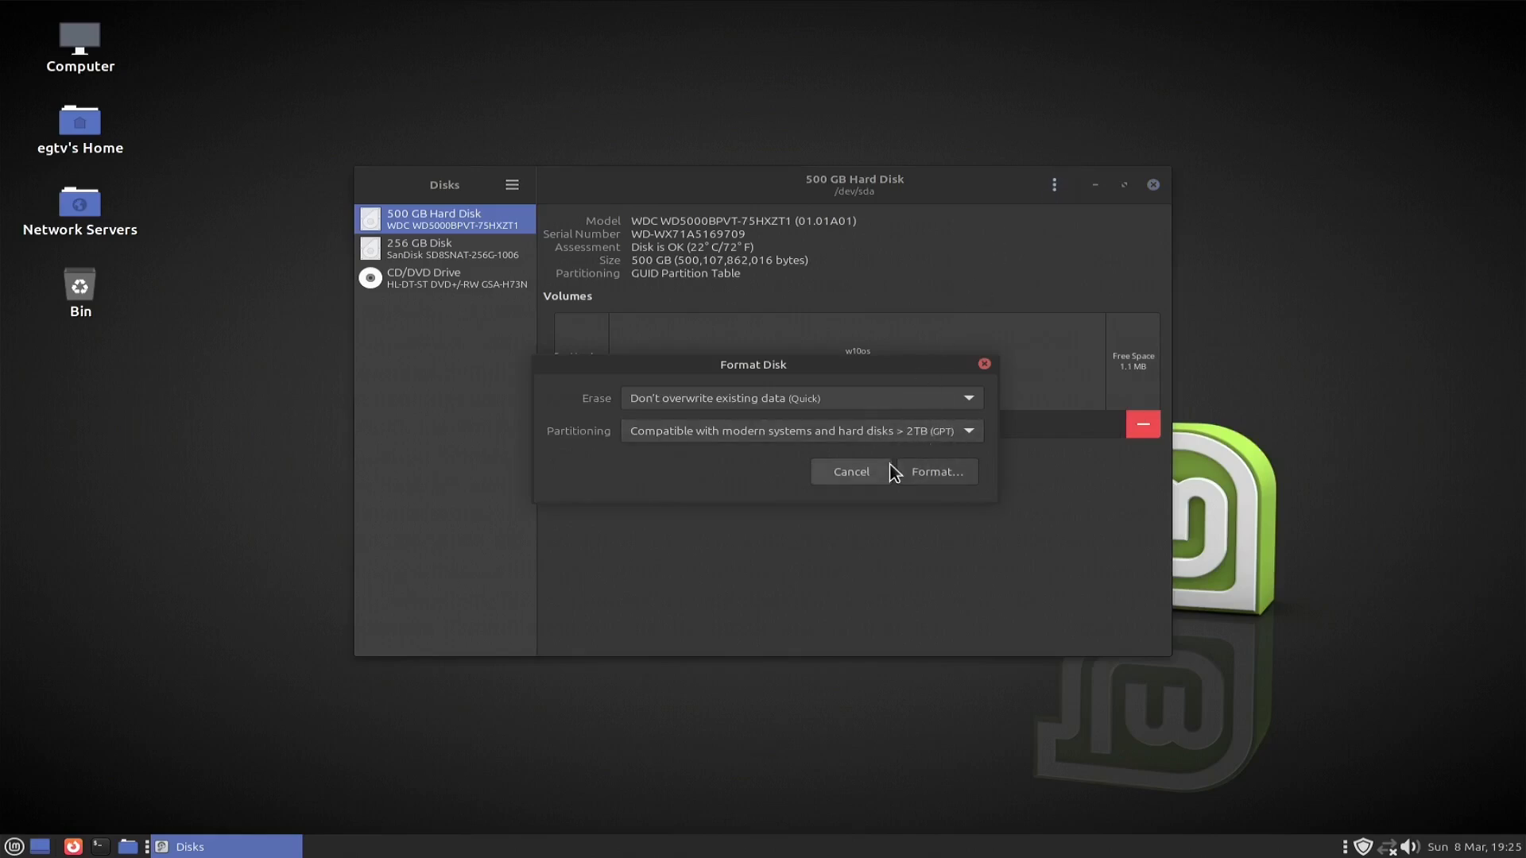
click(937, 475)
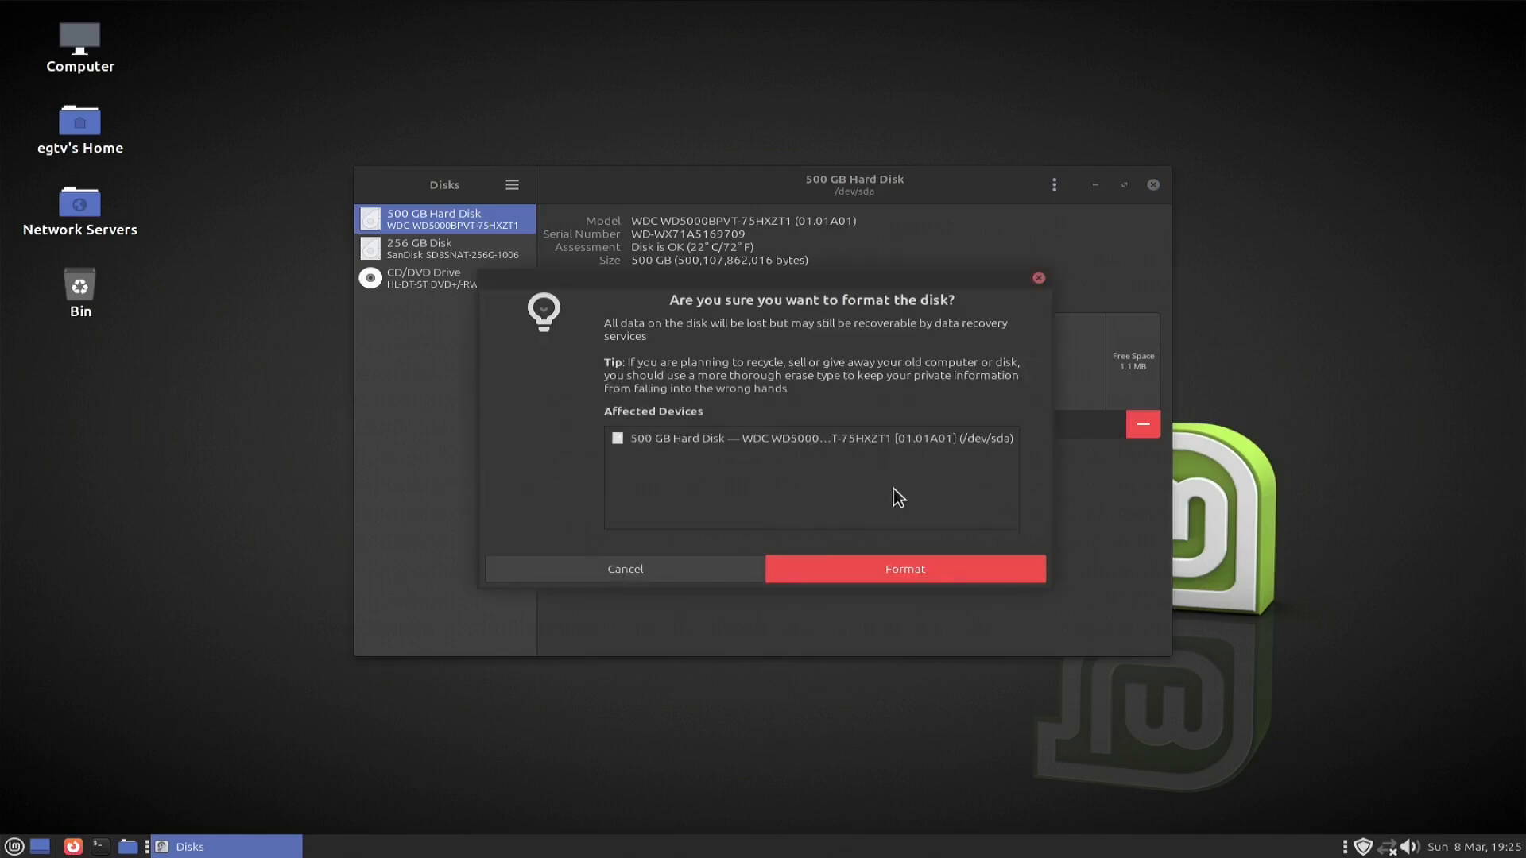
click(892, 568)
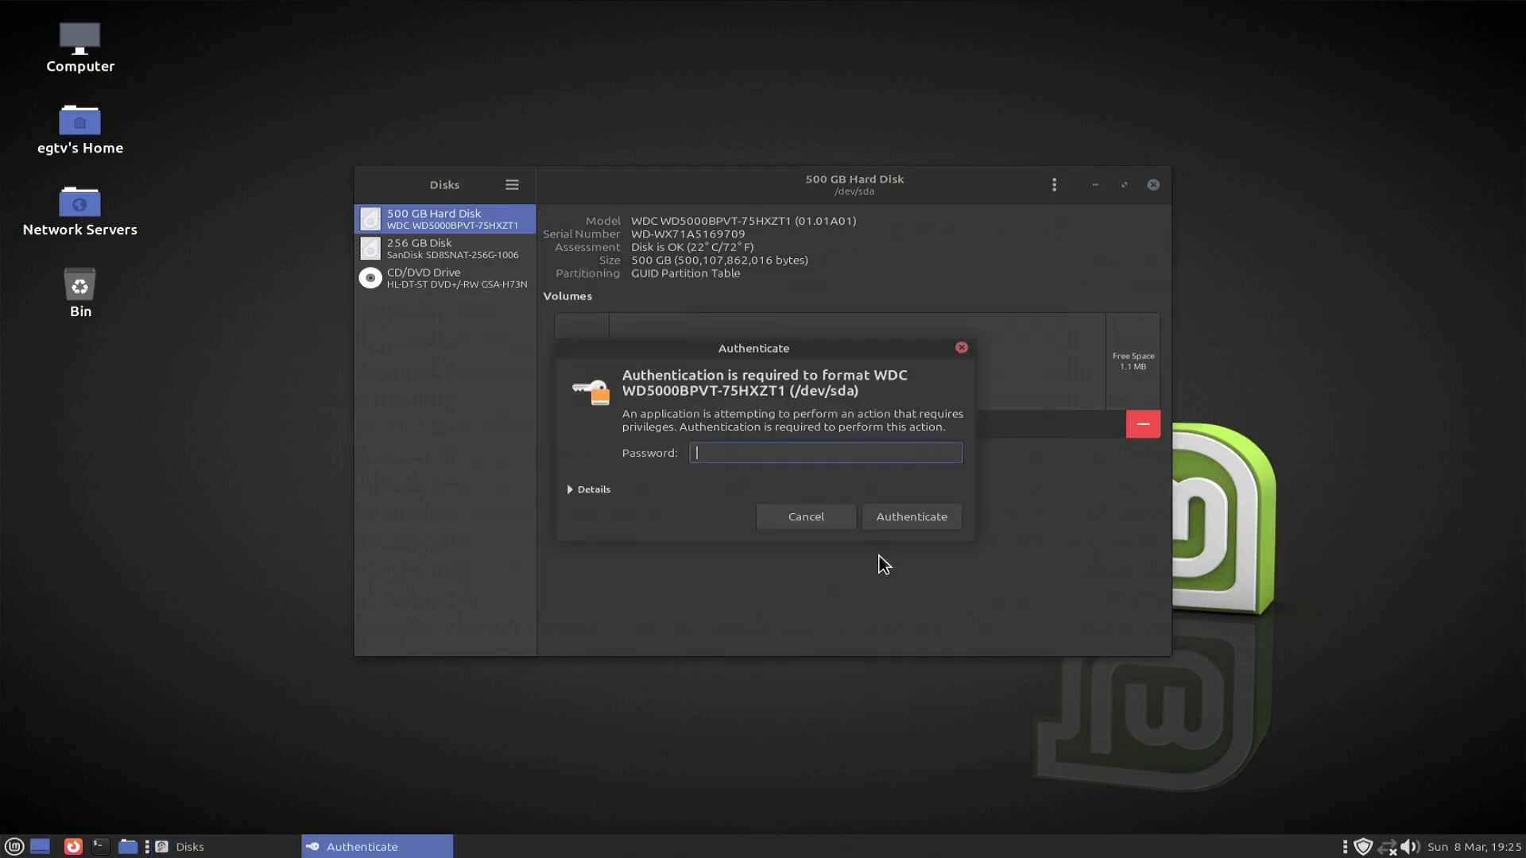
text(•••••••••)
key(Return)
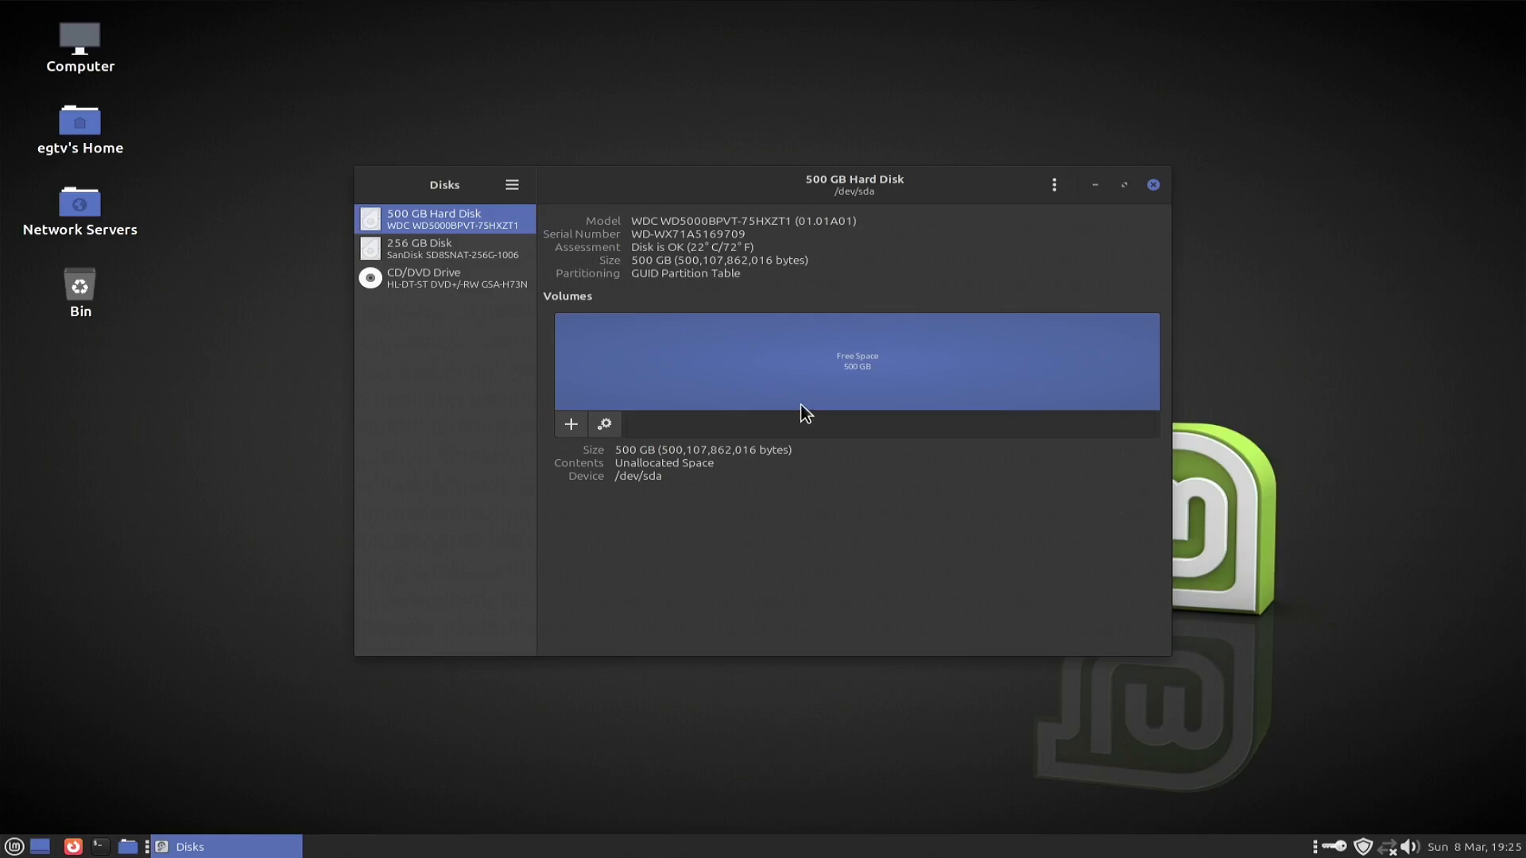
Step: Create a 500 GB Ext4 partition named Backups in the free space of the 500 GB hard disk
click(571, 425)
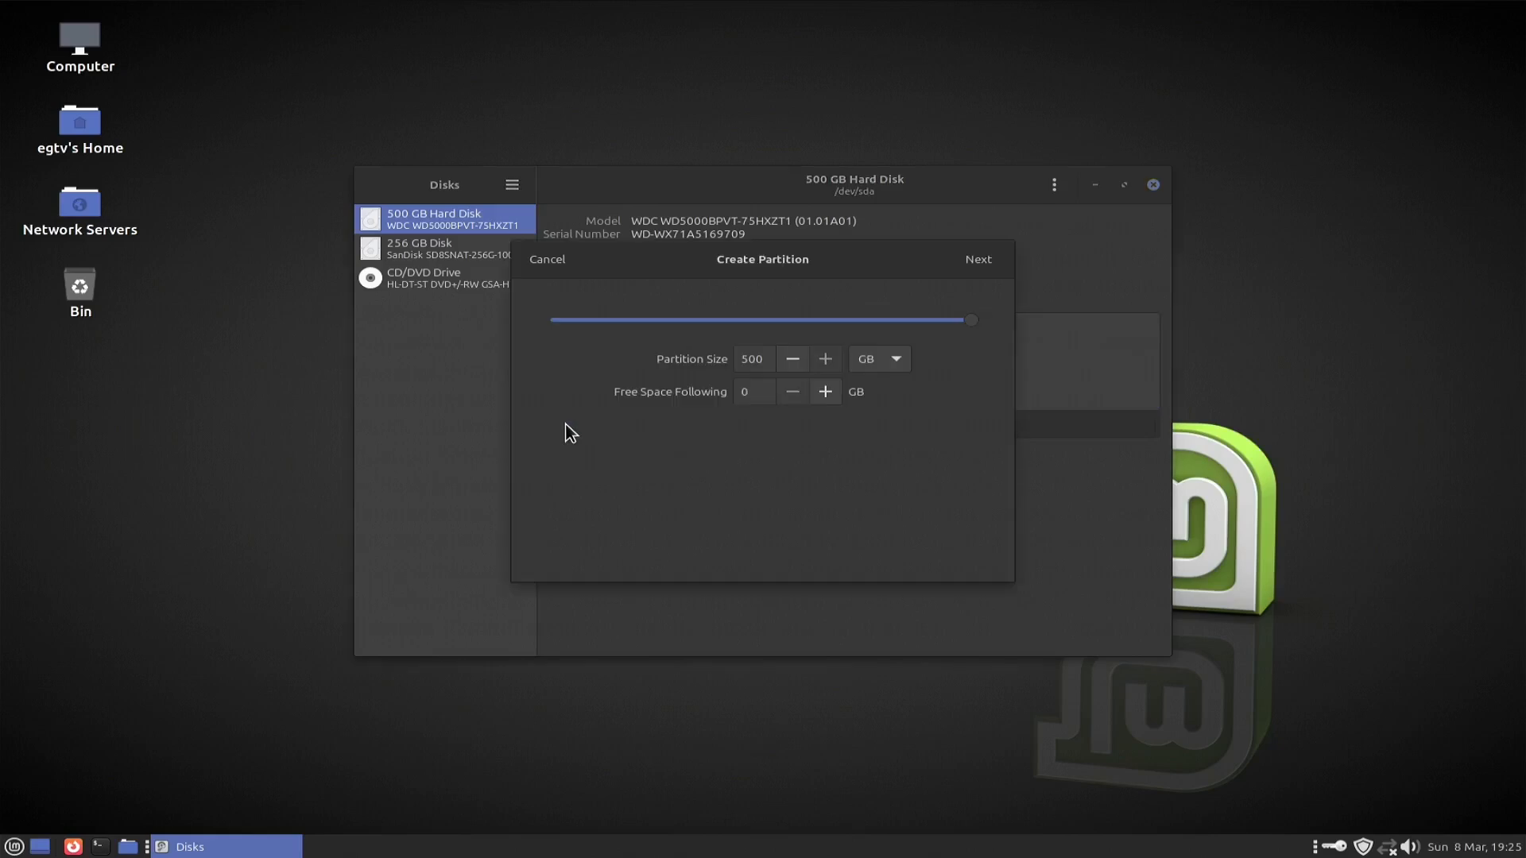
click(965, 270)
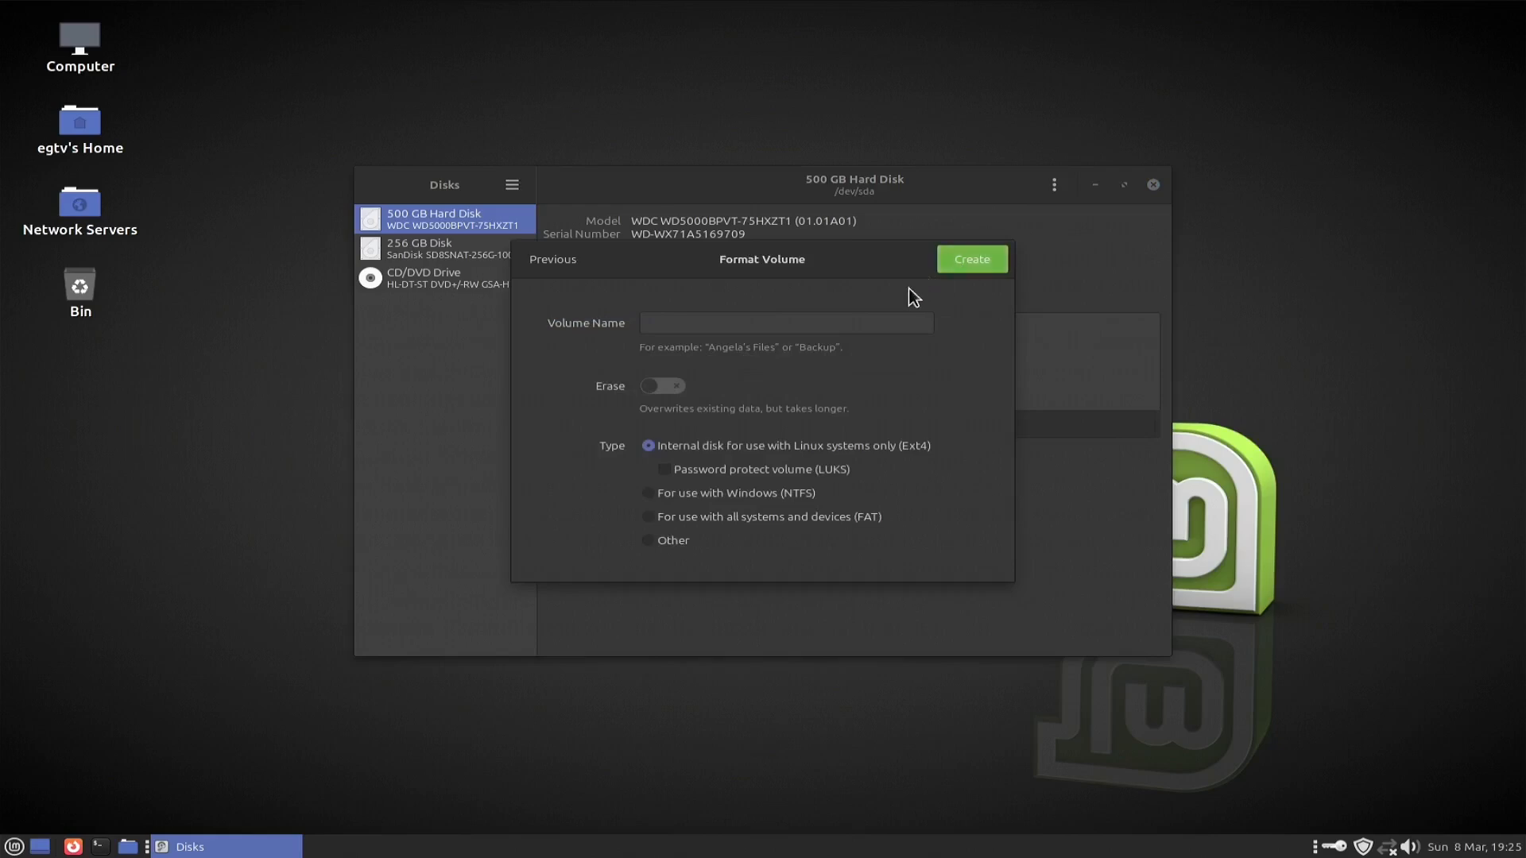
click(870, 322)
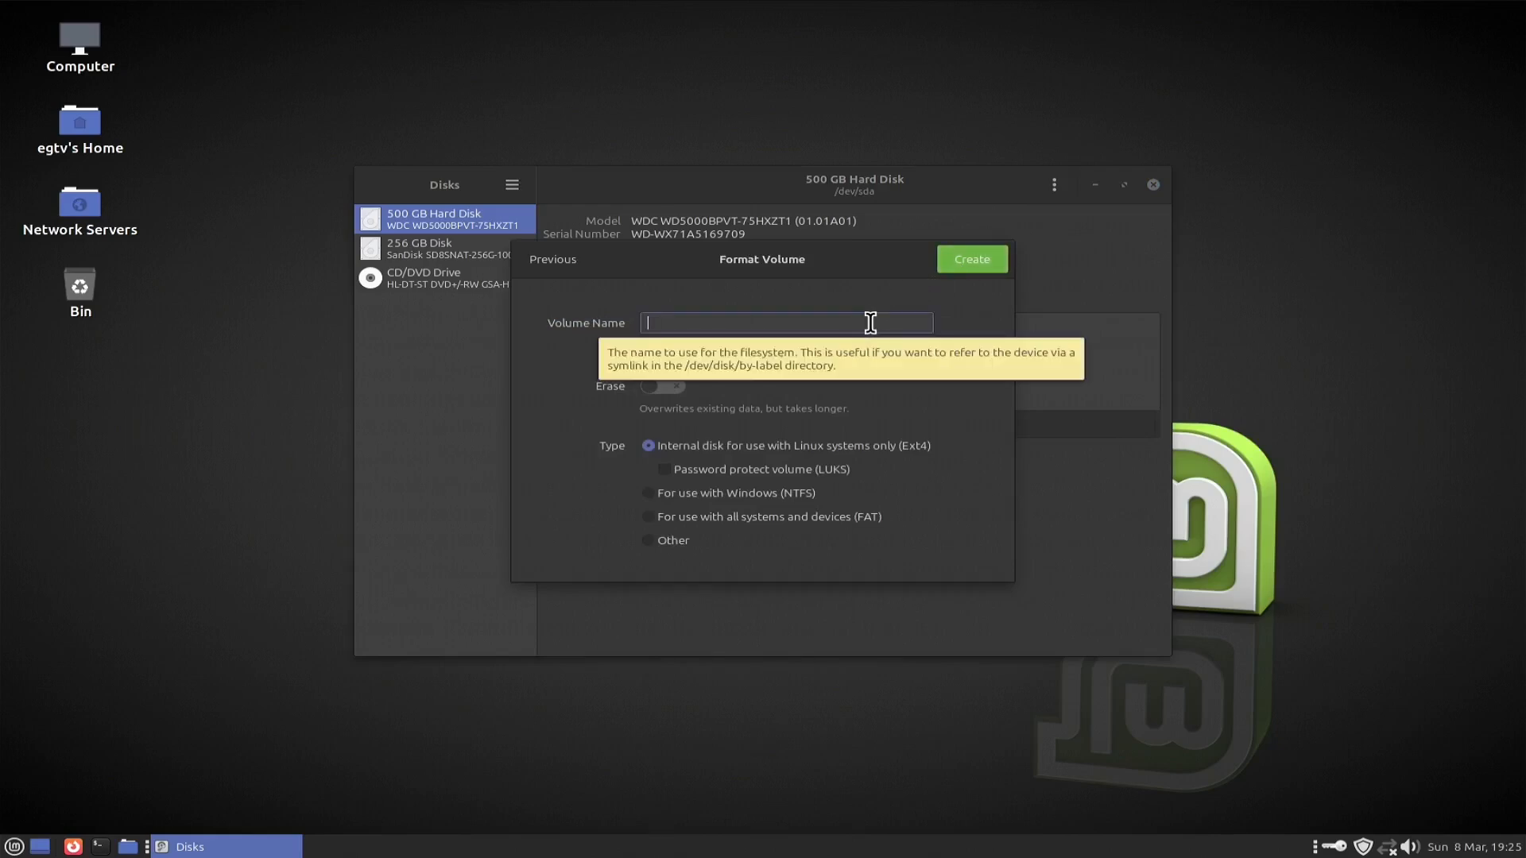
text(Ba)
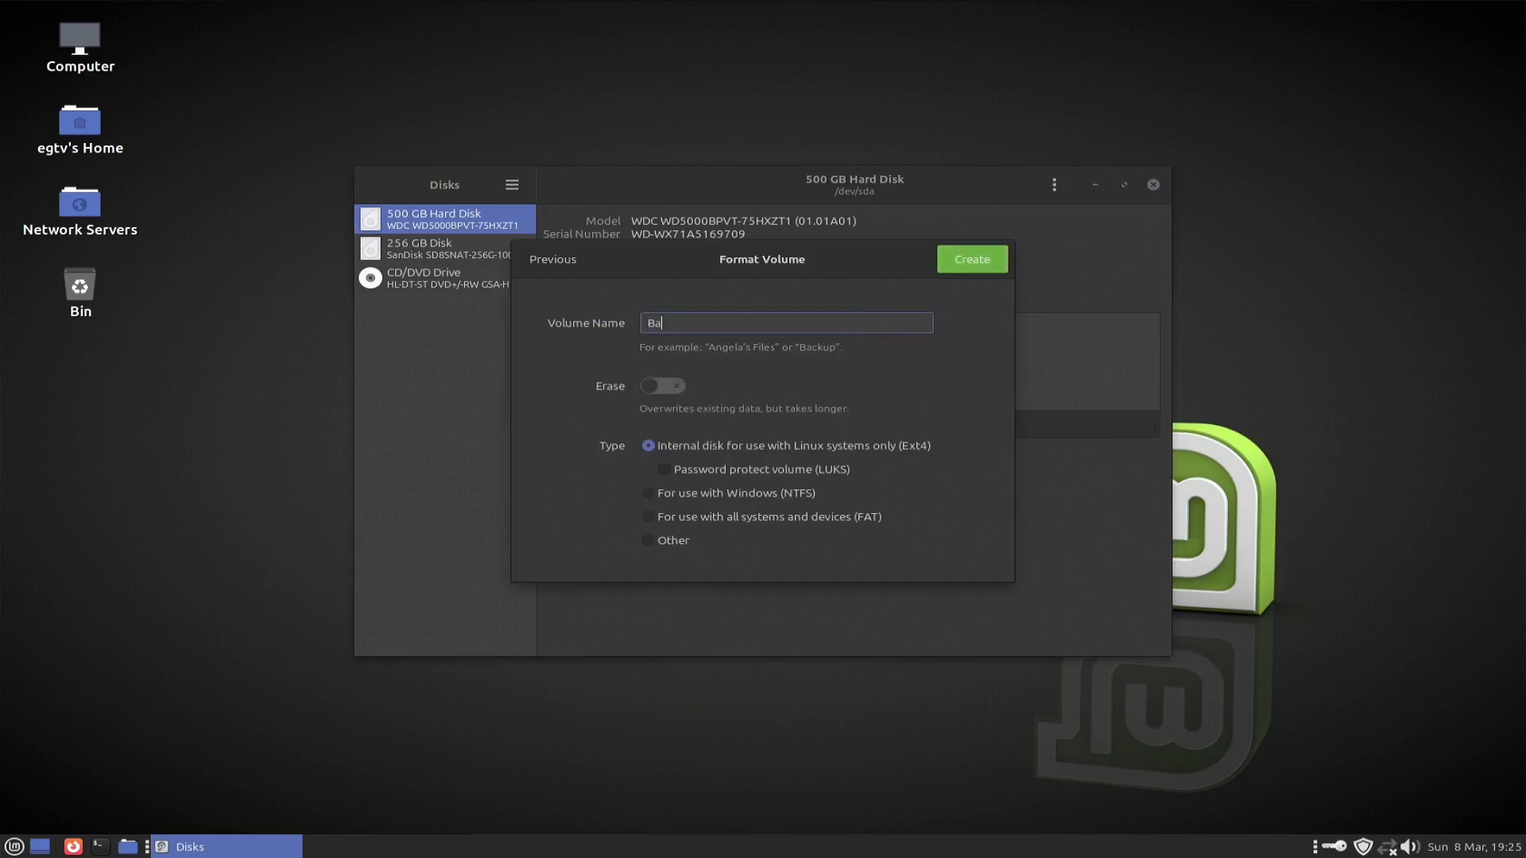
text(ckups)
click(973, 260)
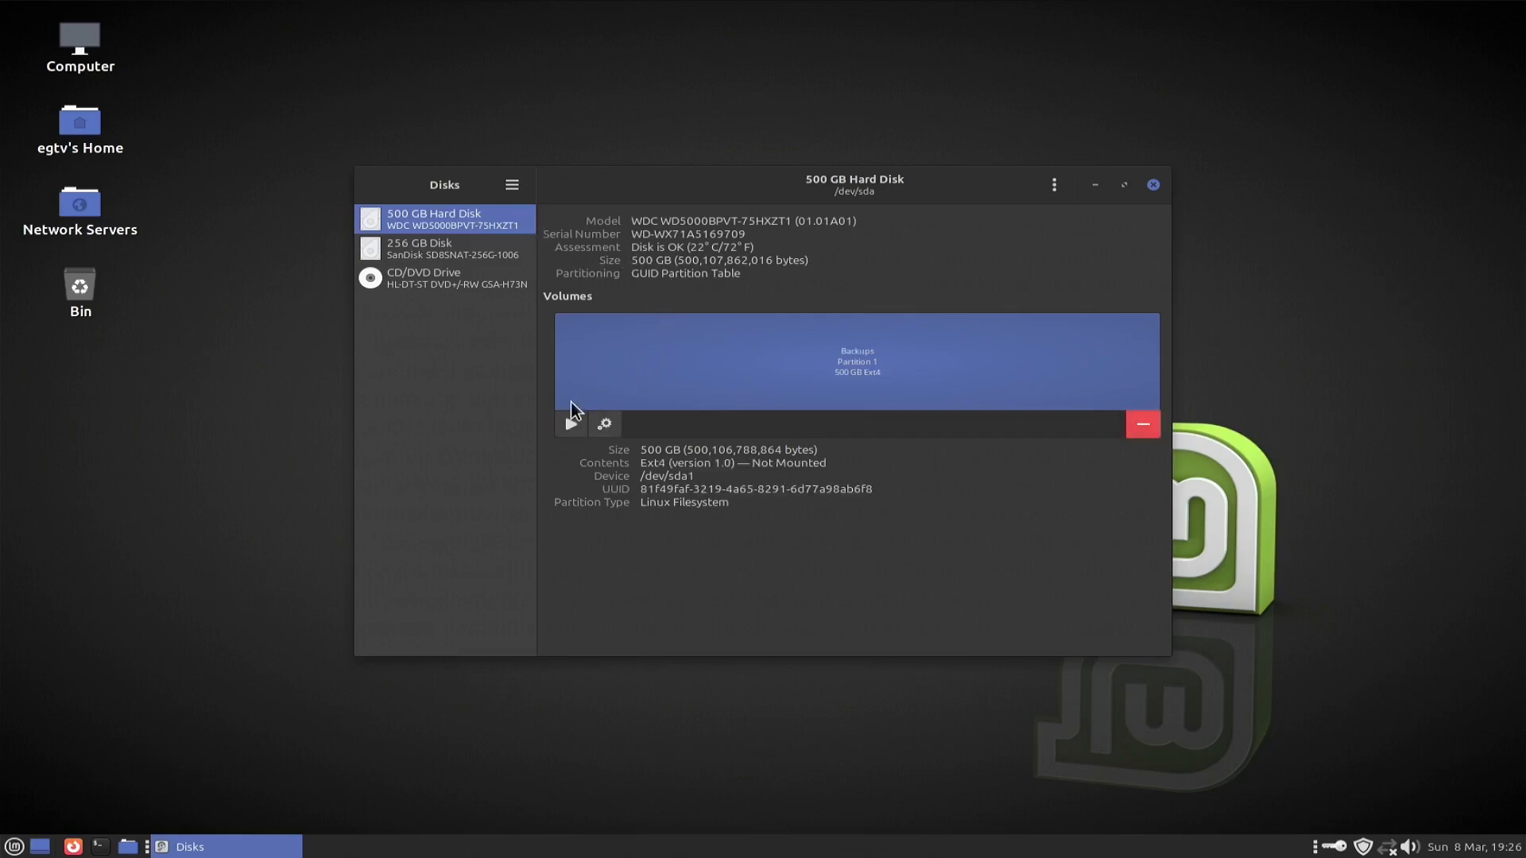
Step: Close Disks and open the new Backups volume from Computer in the file manager to mount it
click(1154, 185)
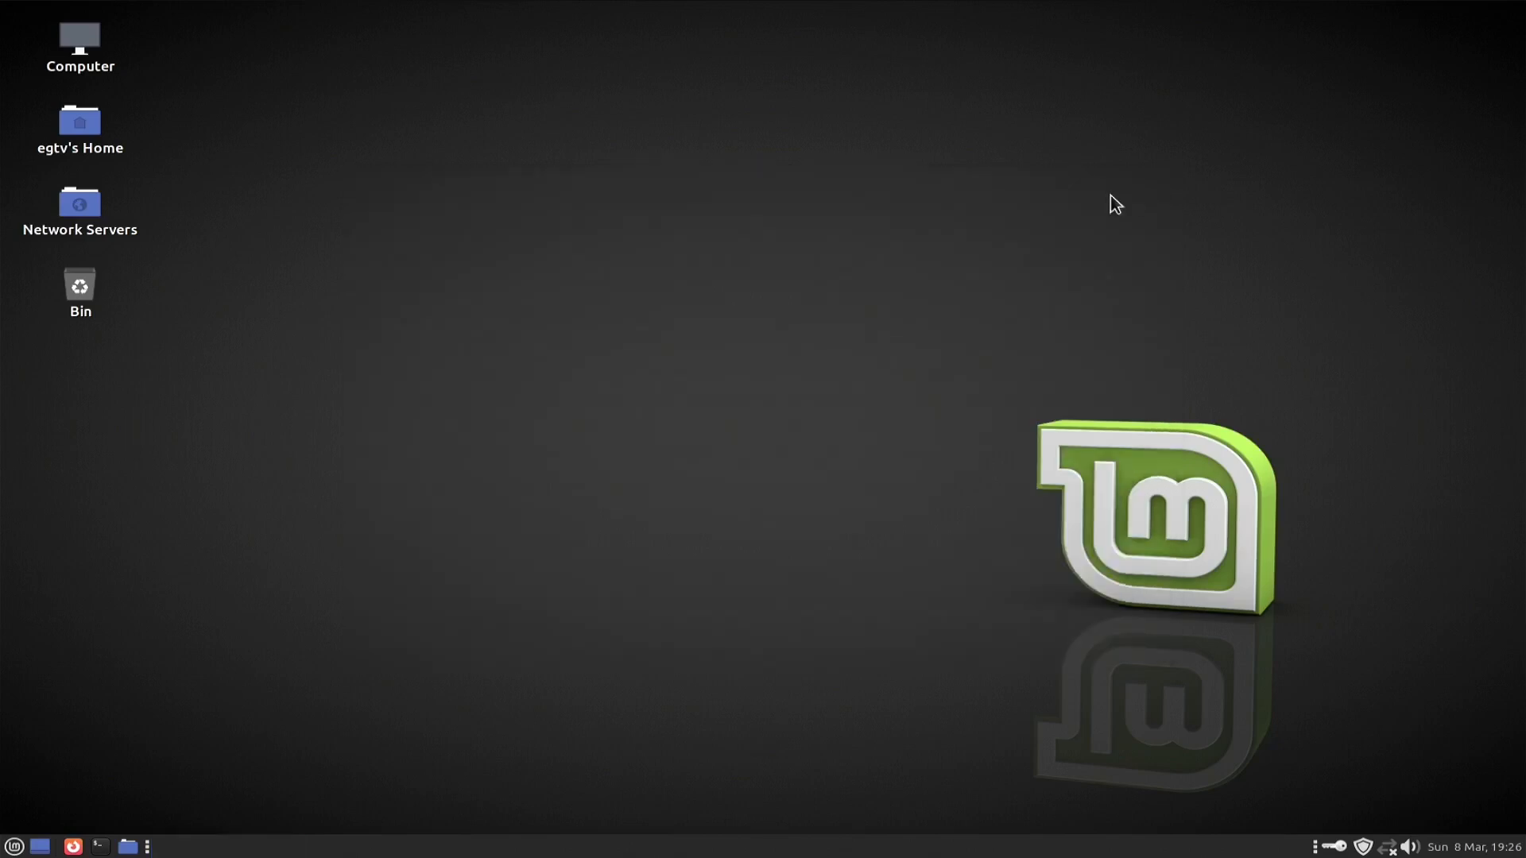
double_click(66, 53)
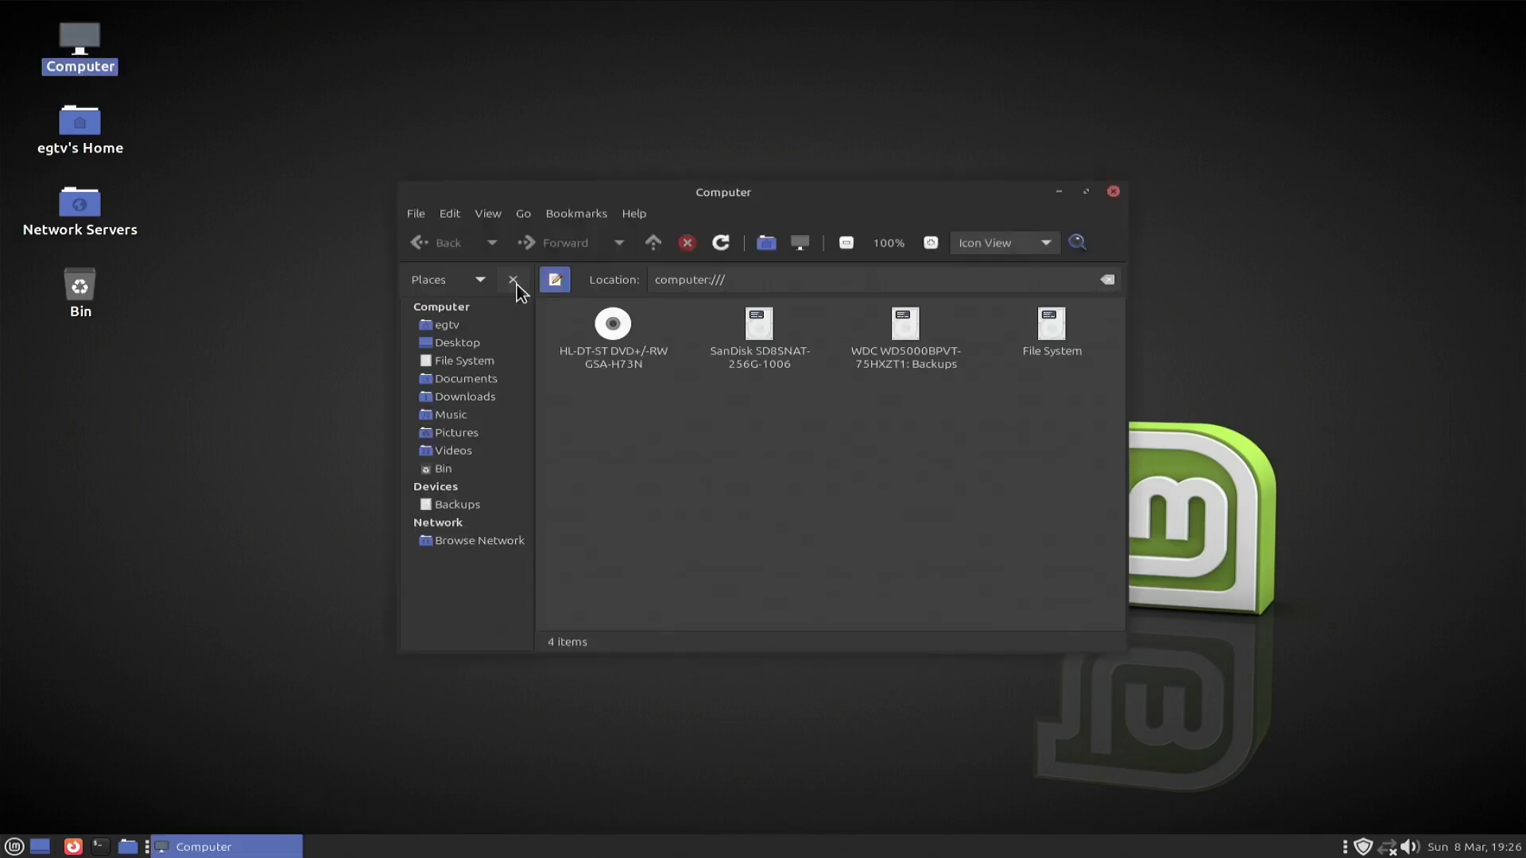
double_click(908, 343)
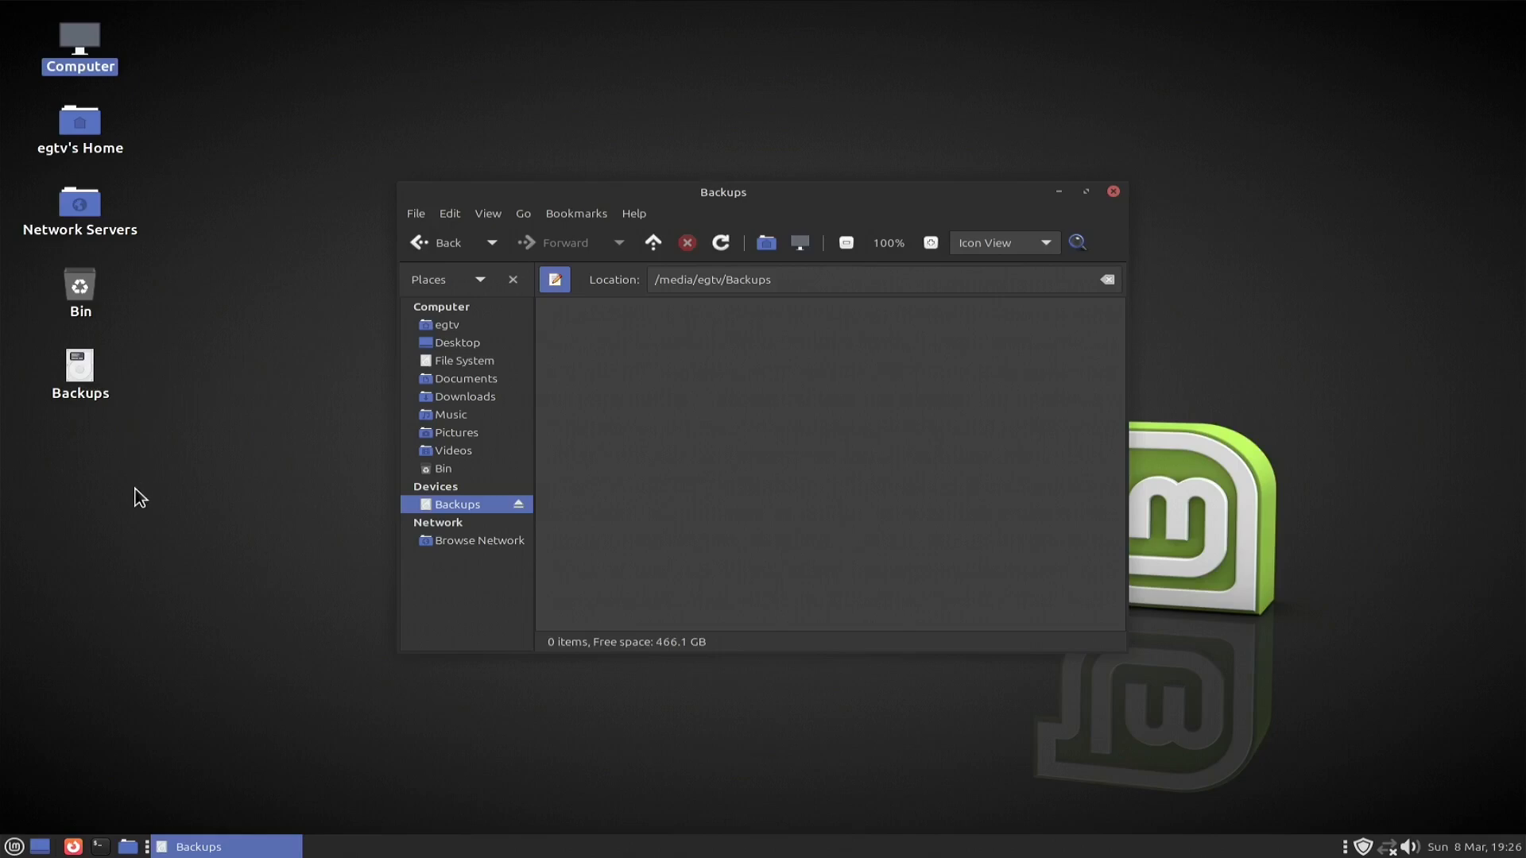
Step: Reopen the Disks utility and close the Backups file manager window
key(super)
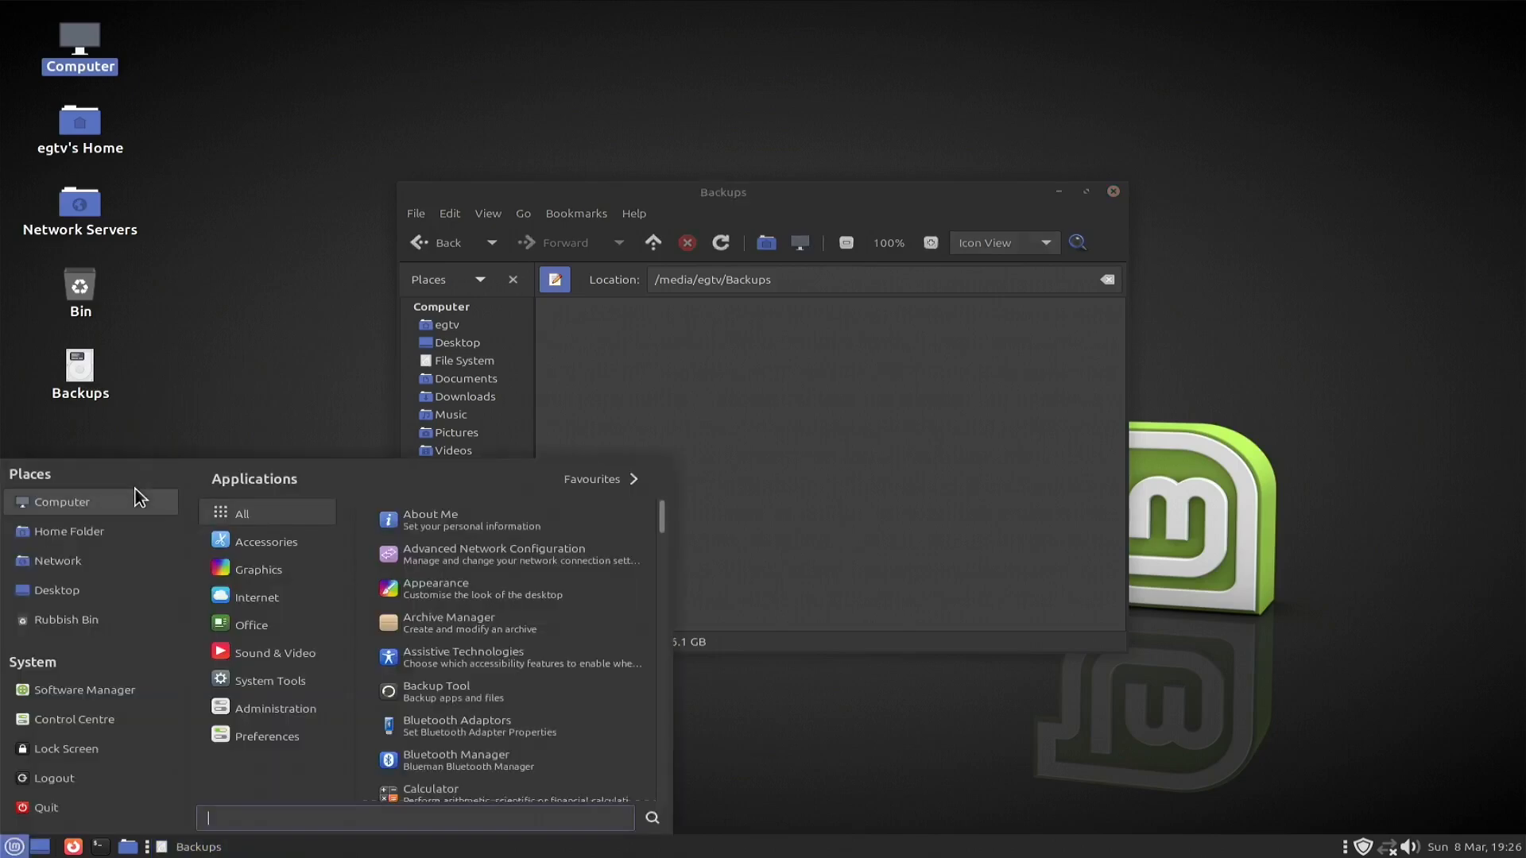
text(disks)
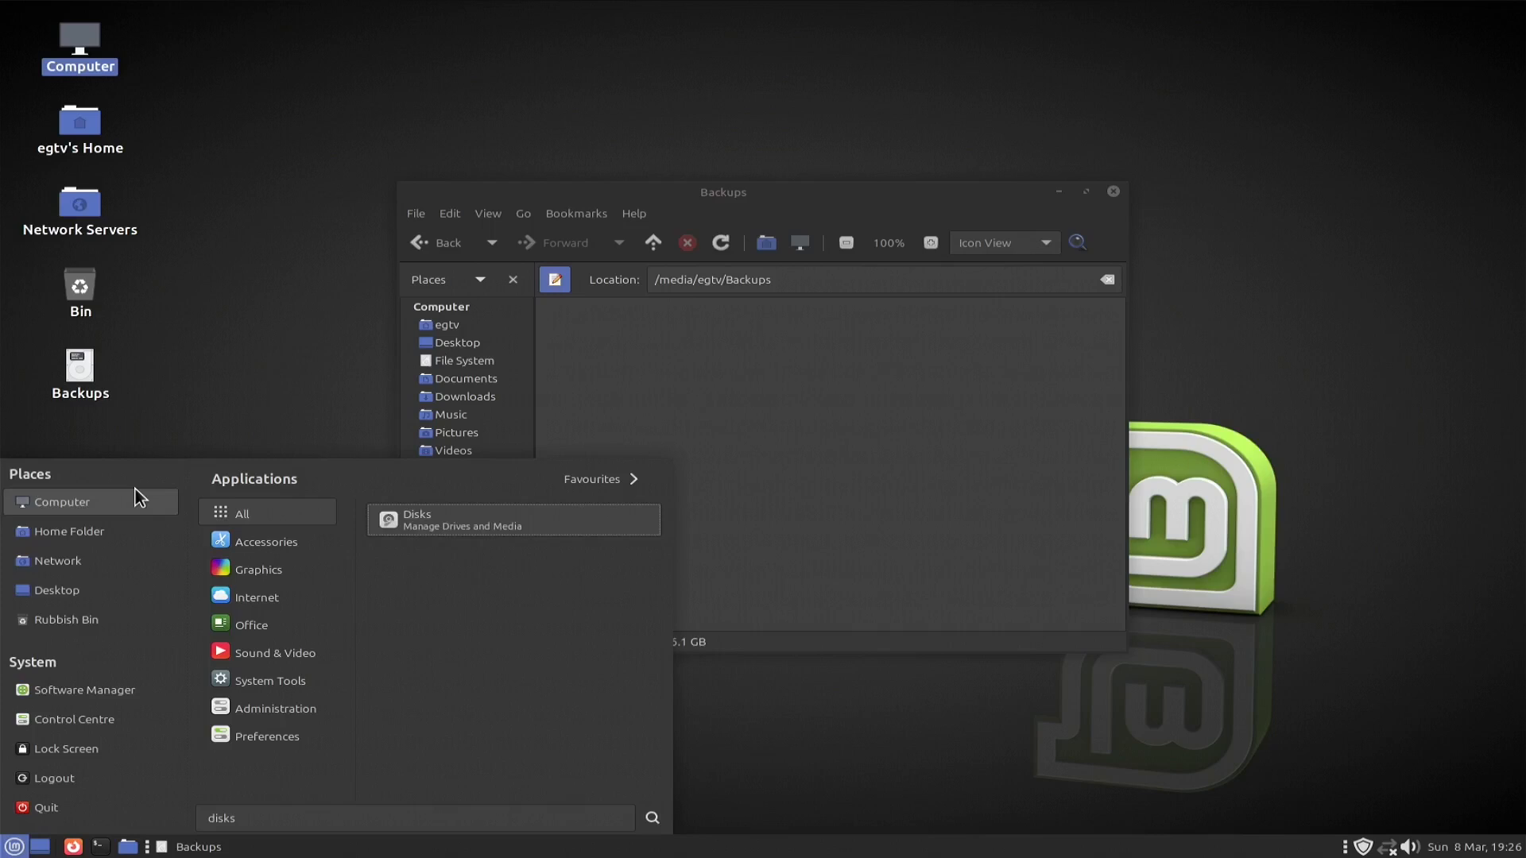
key(Return)
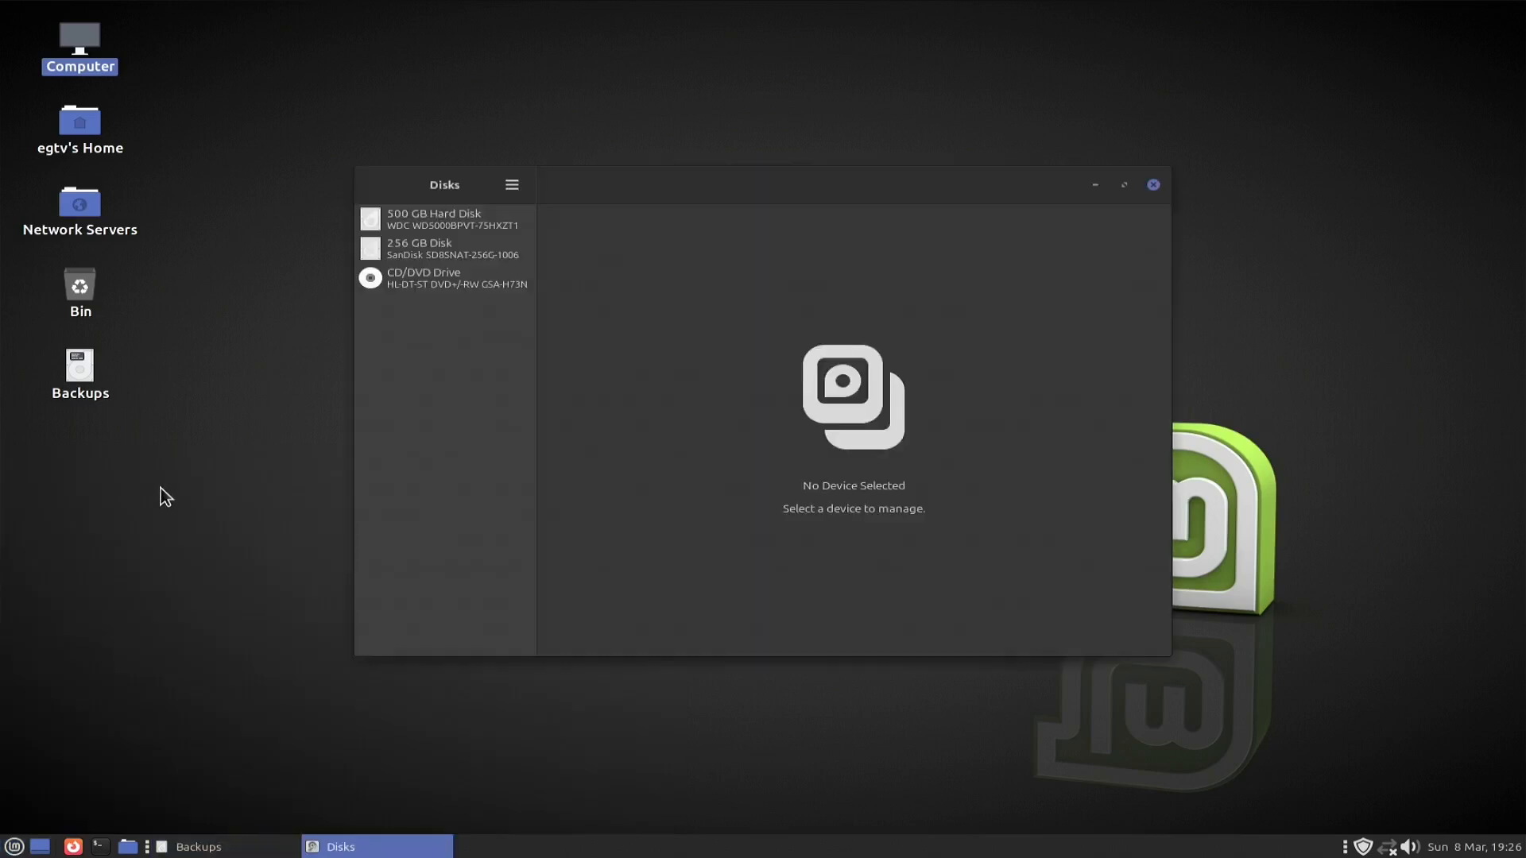
click(1096, 186)
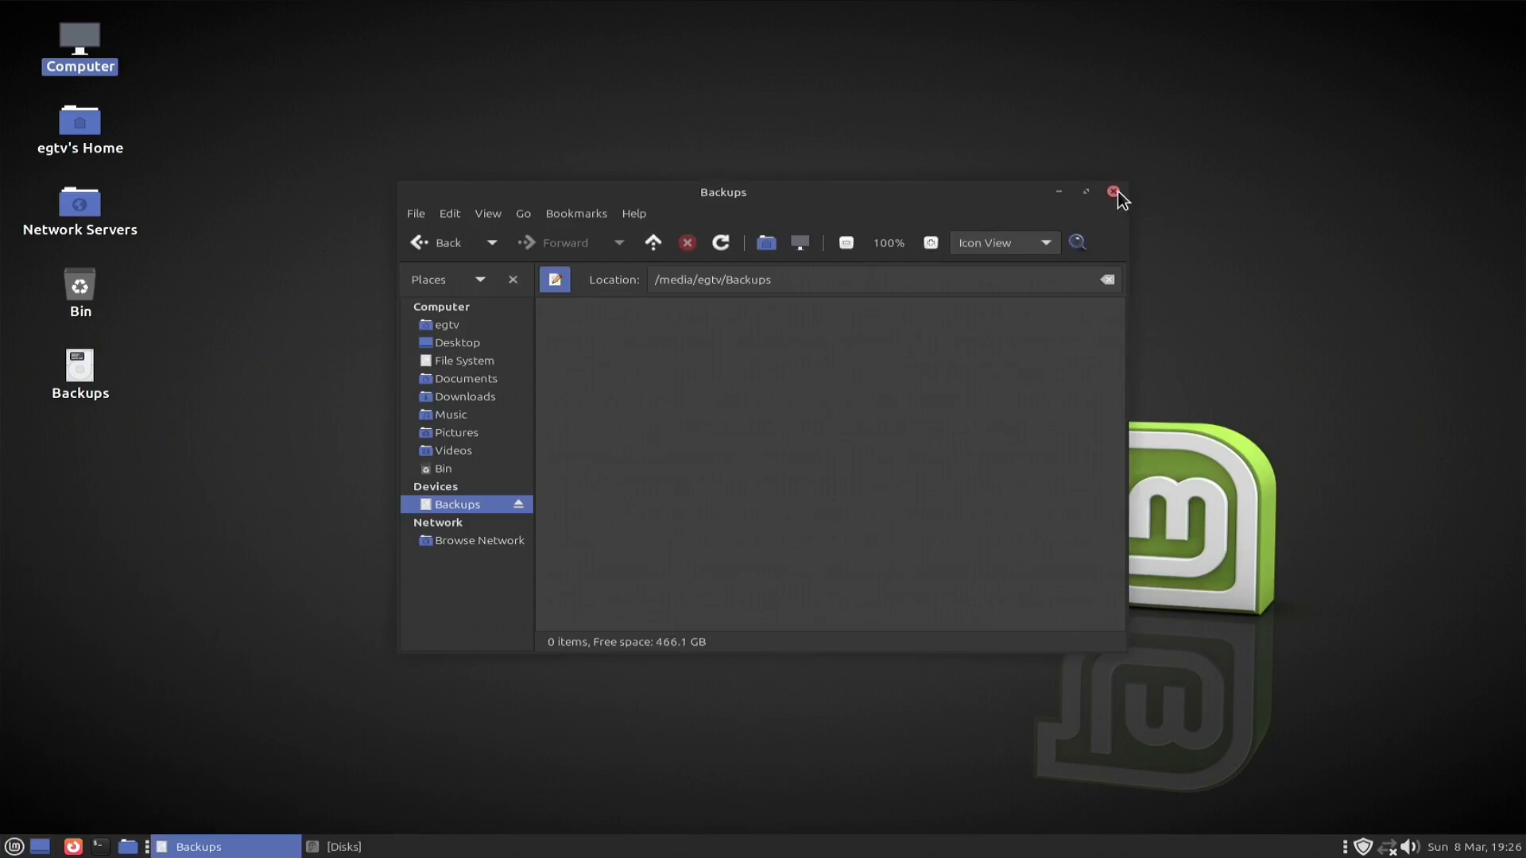
click(1113, 191)
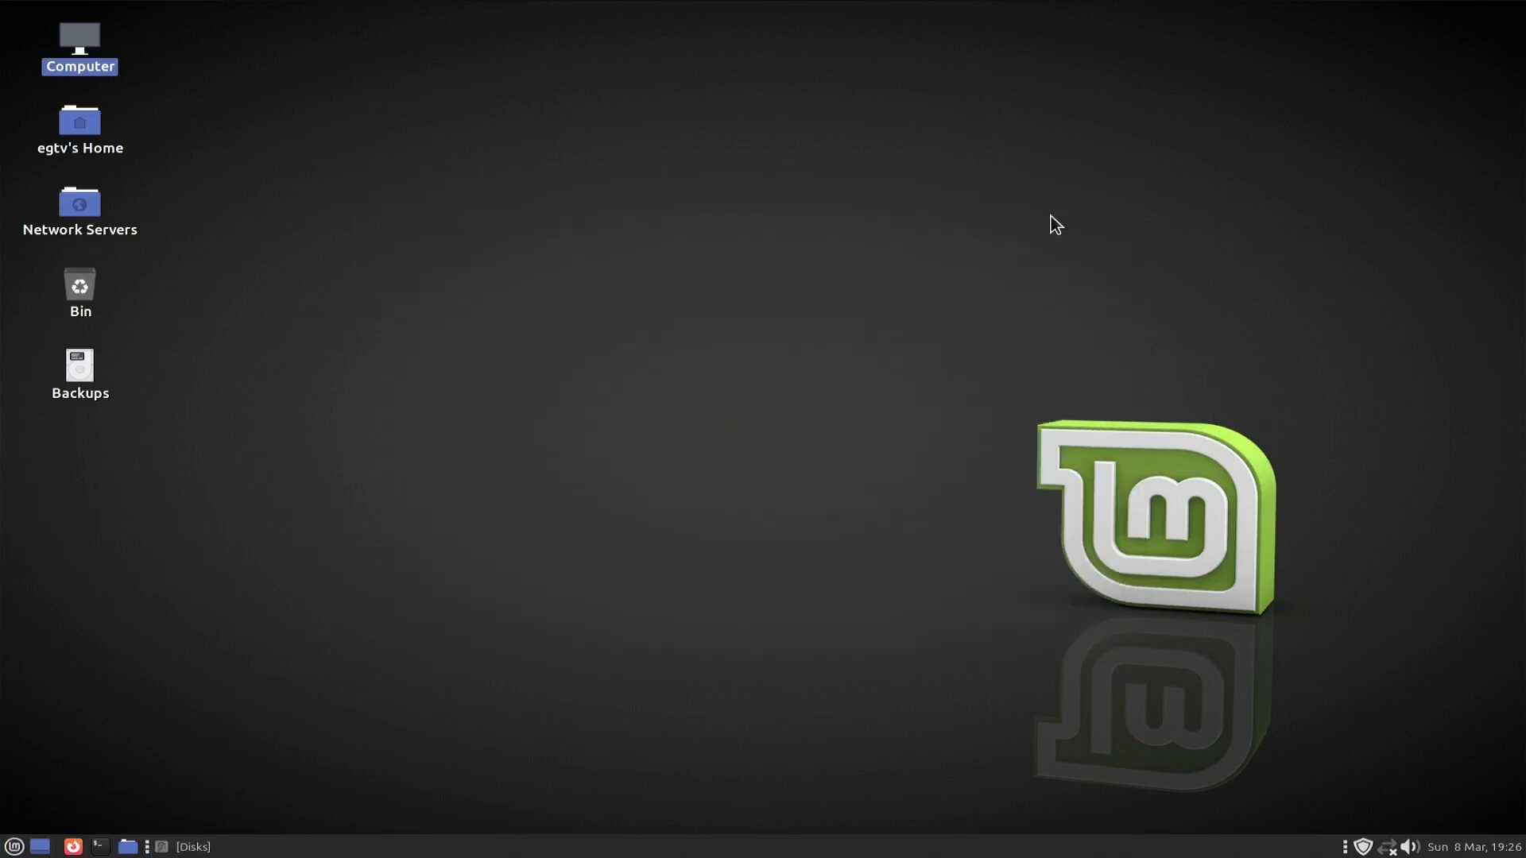
click(189, 848)
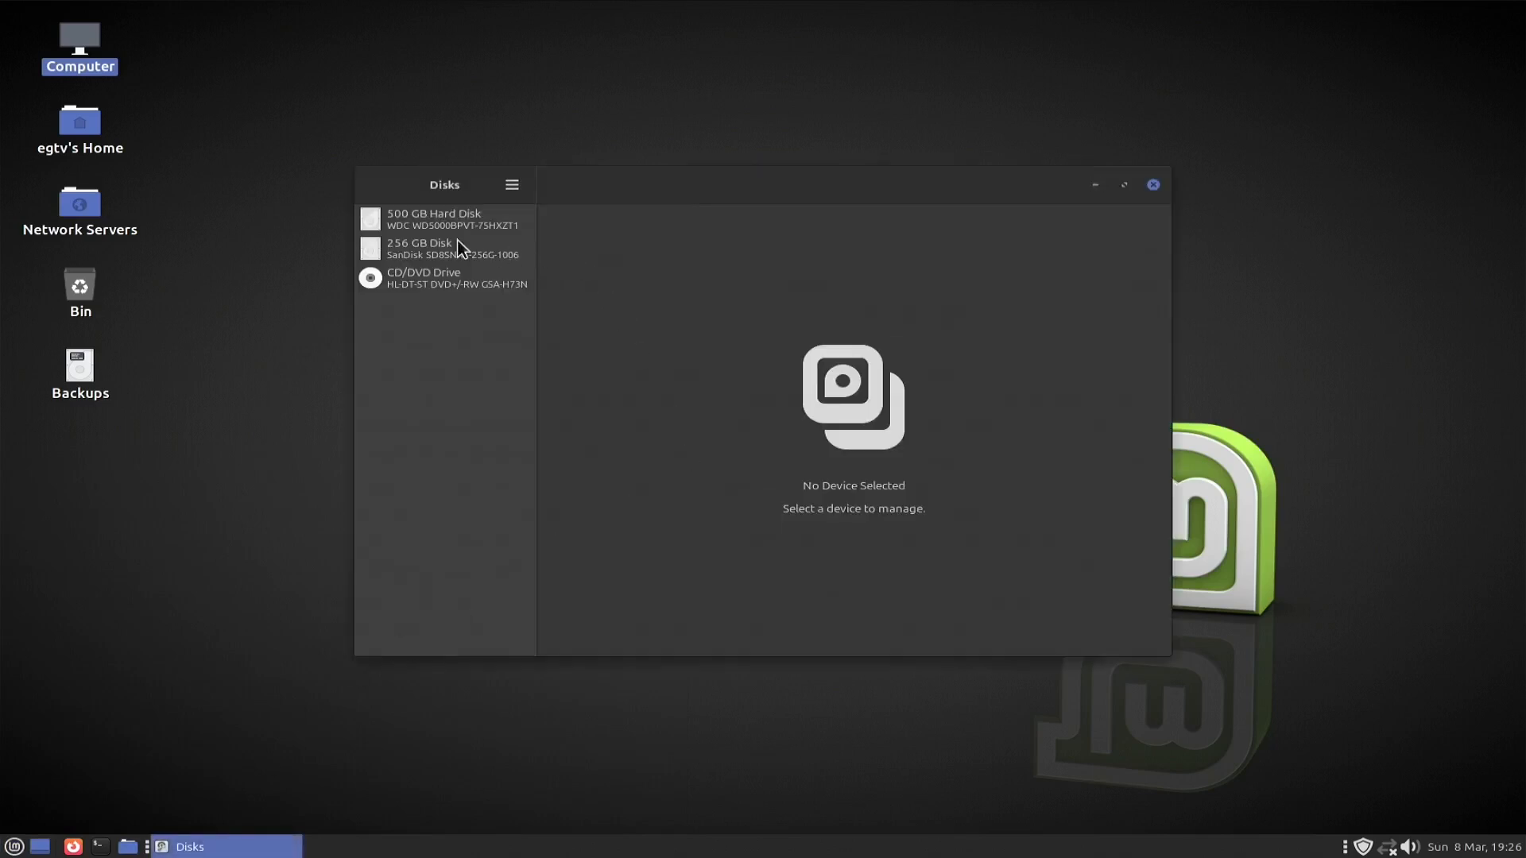
Step: In the Backups partition's mount options, turn off User Session Defaults and identify the volume as LABEL=Backups
click(436, 221)
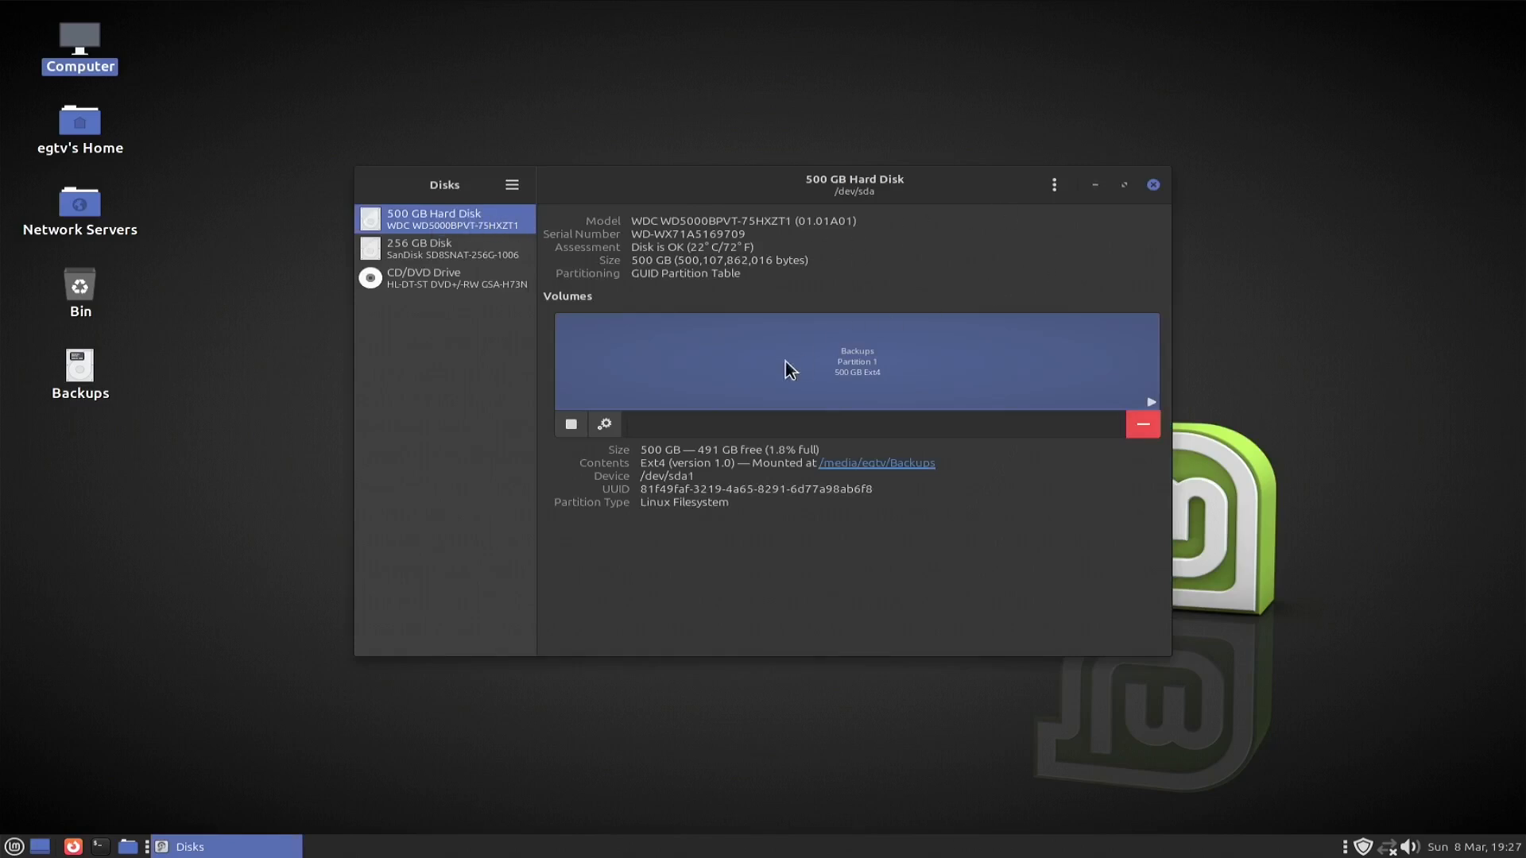
click(605, 425)
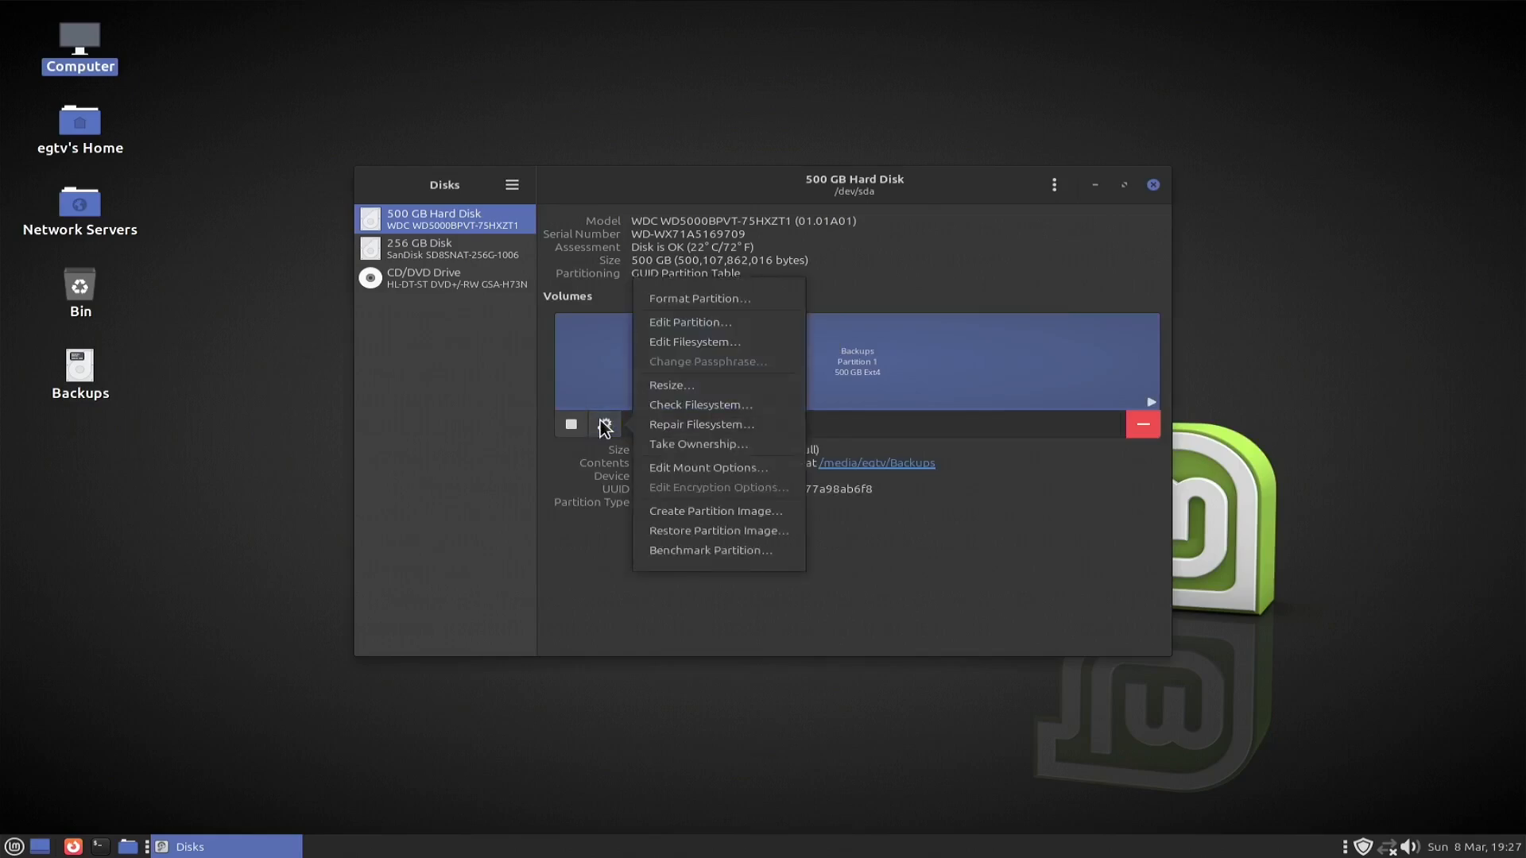
click(718, 477)
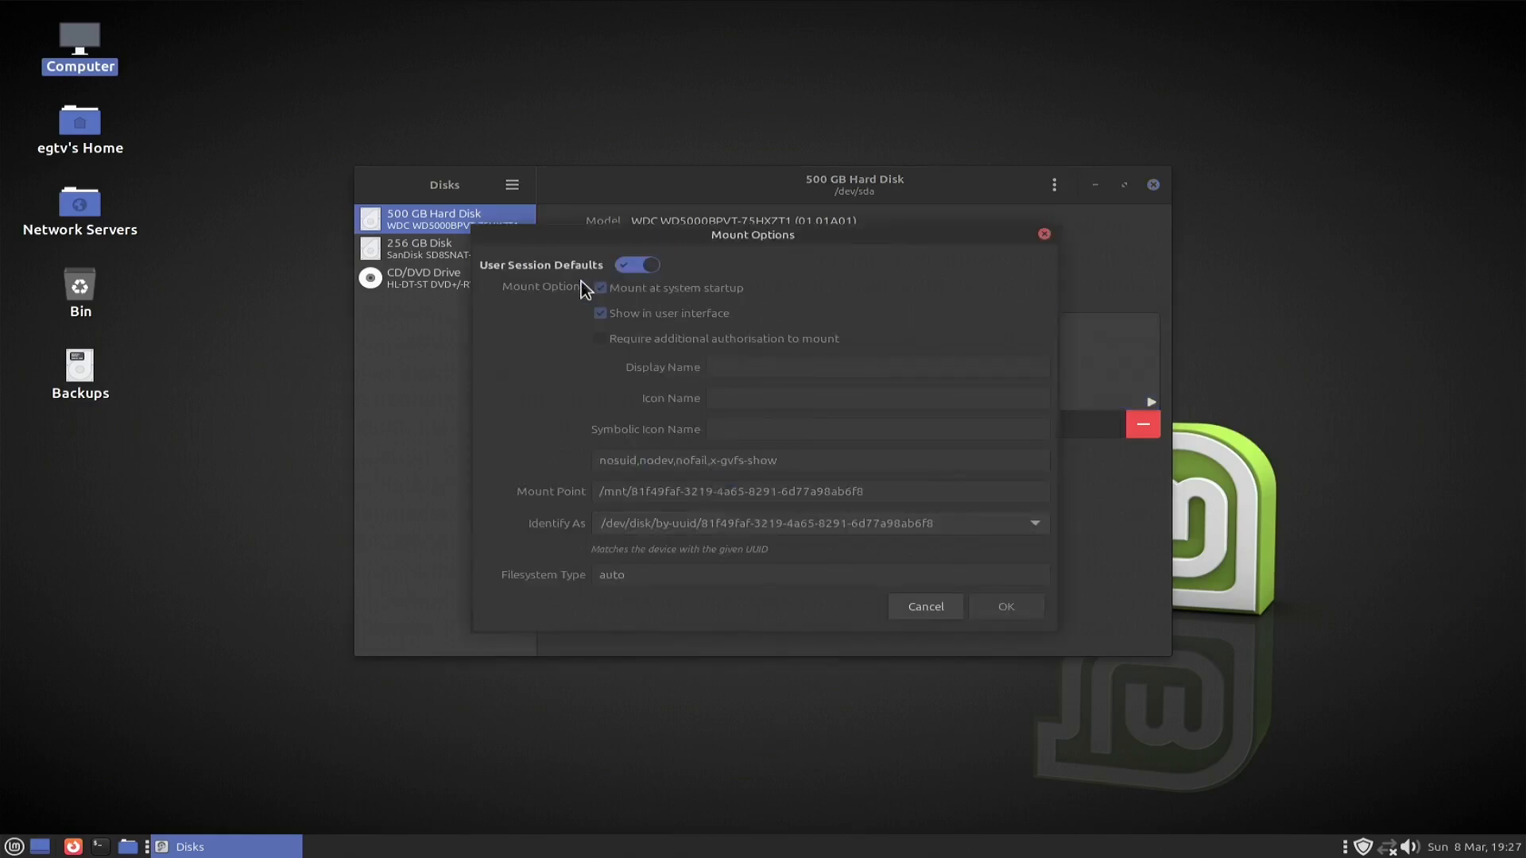
click(636, 268)
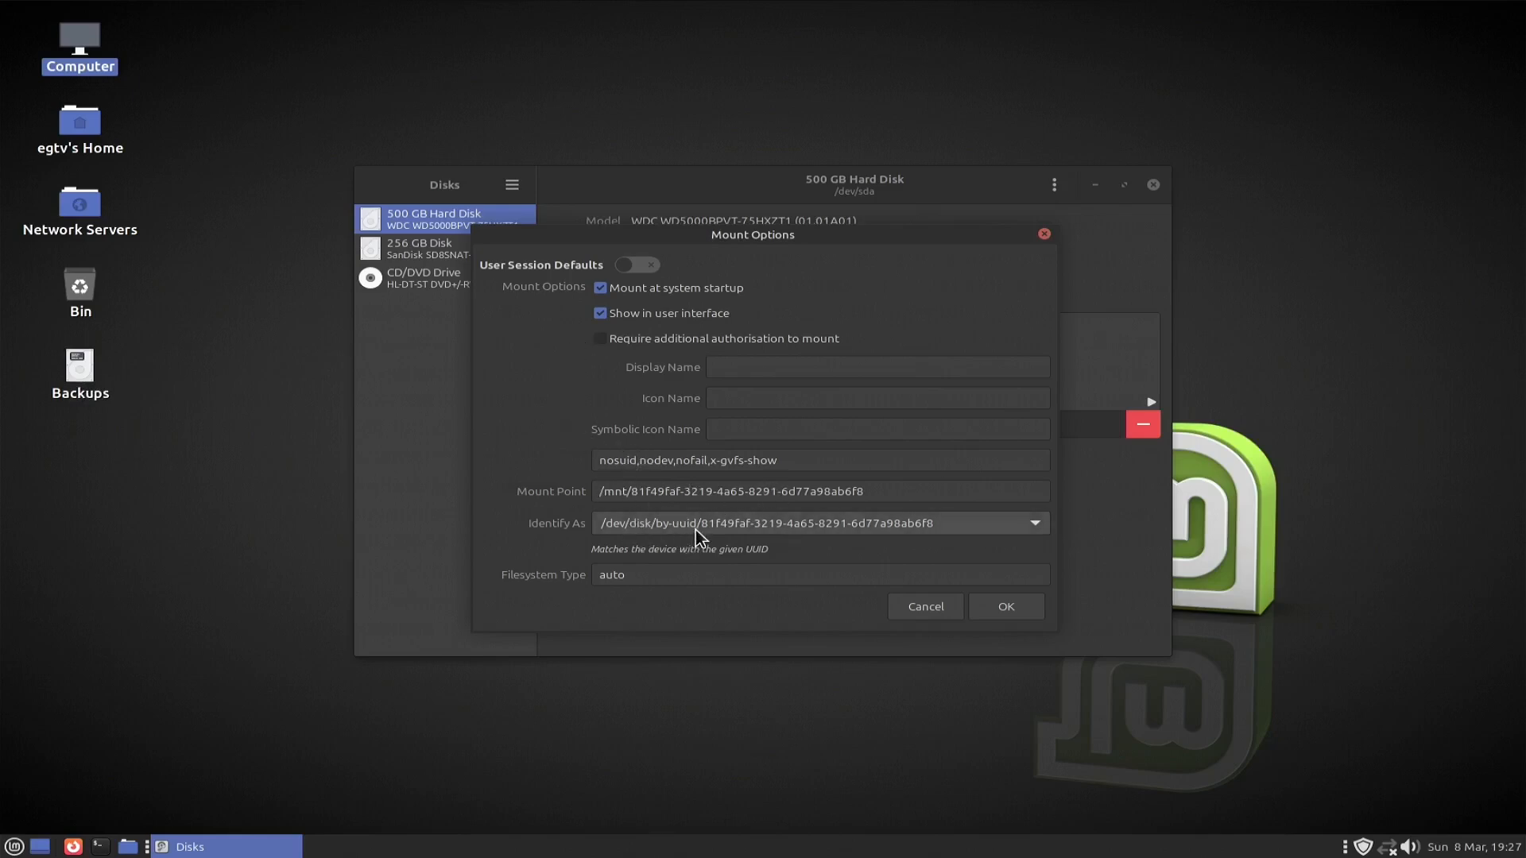
click(634, 524)
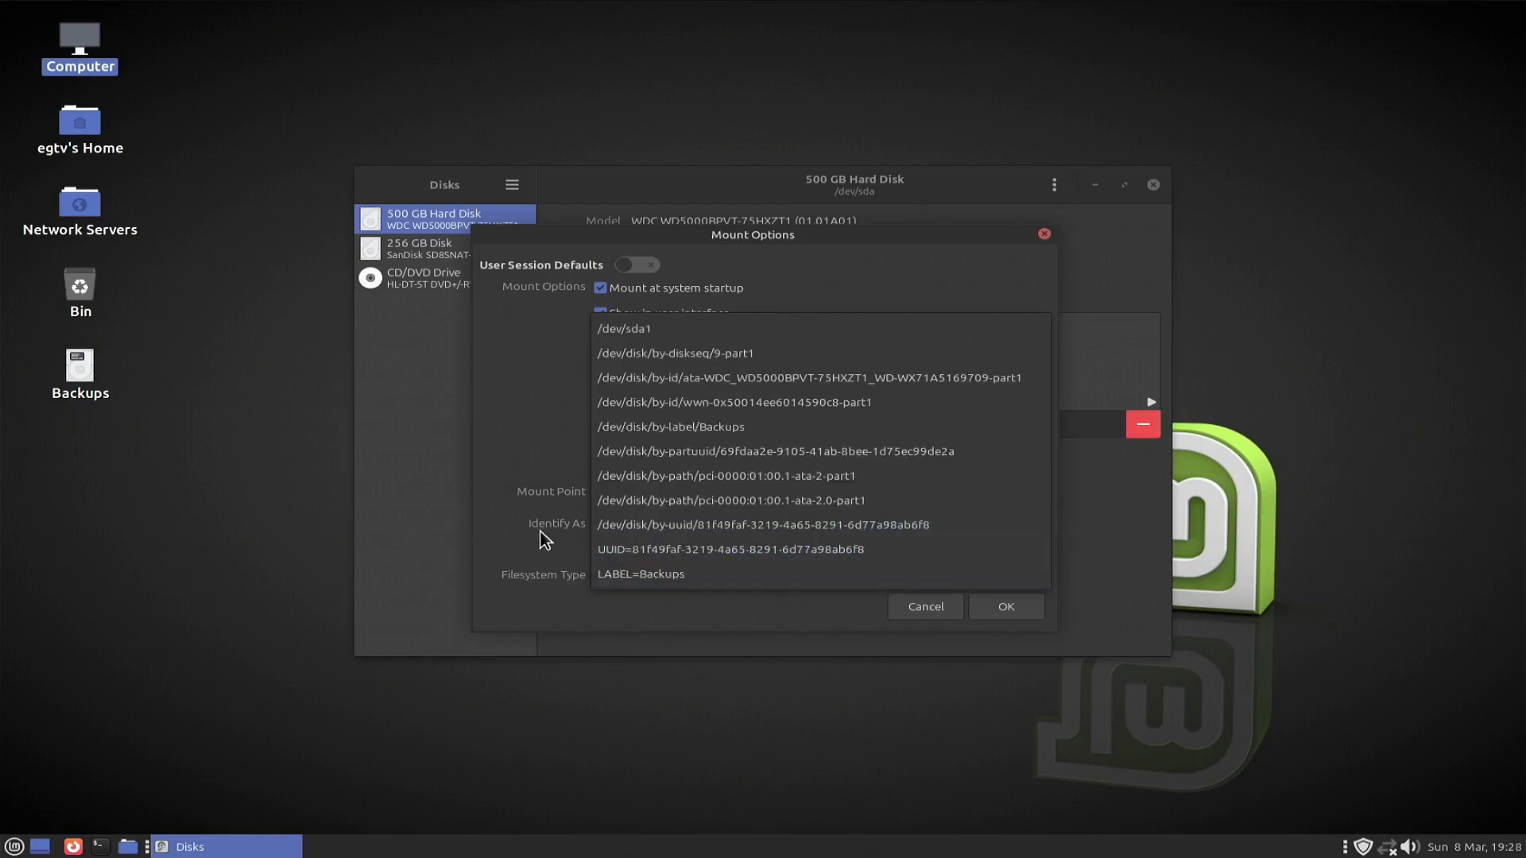
click(540, 534)
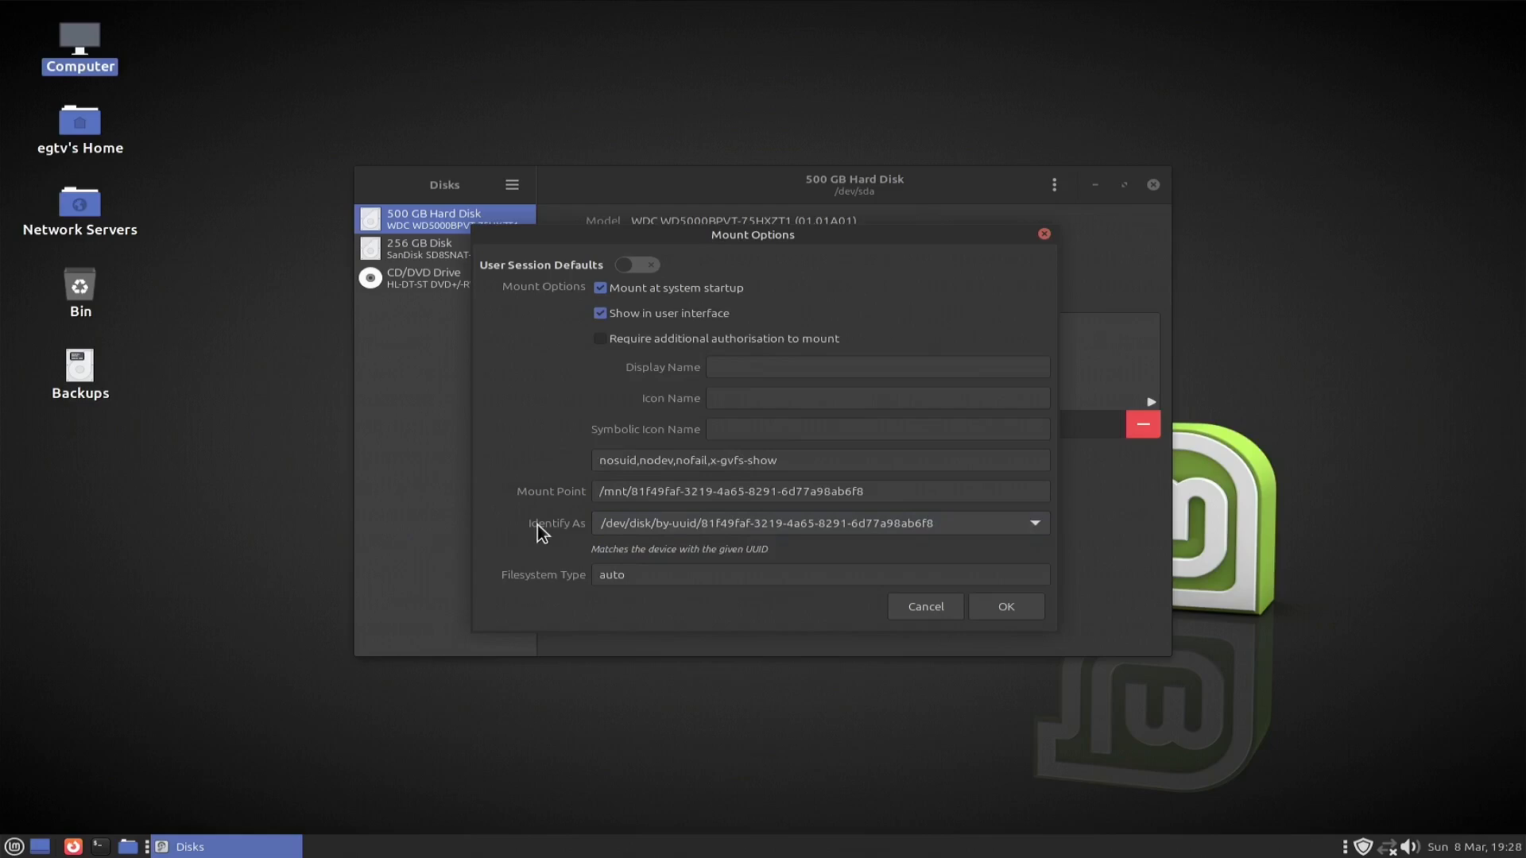
click(662, 531)
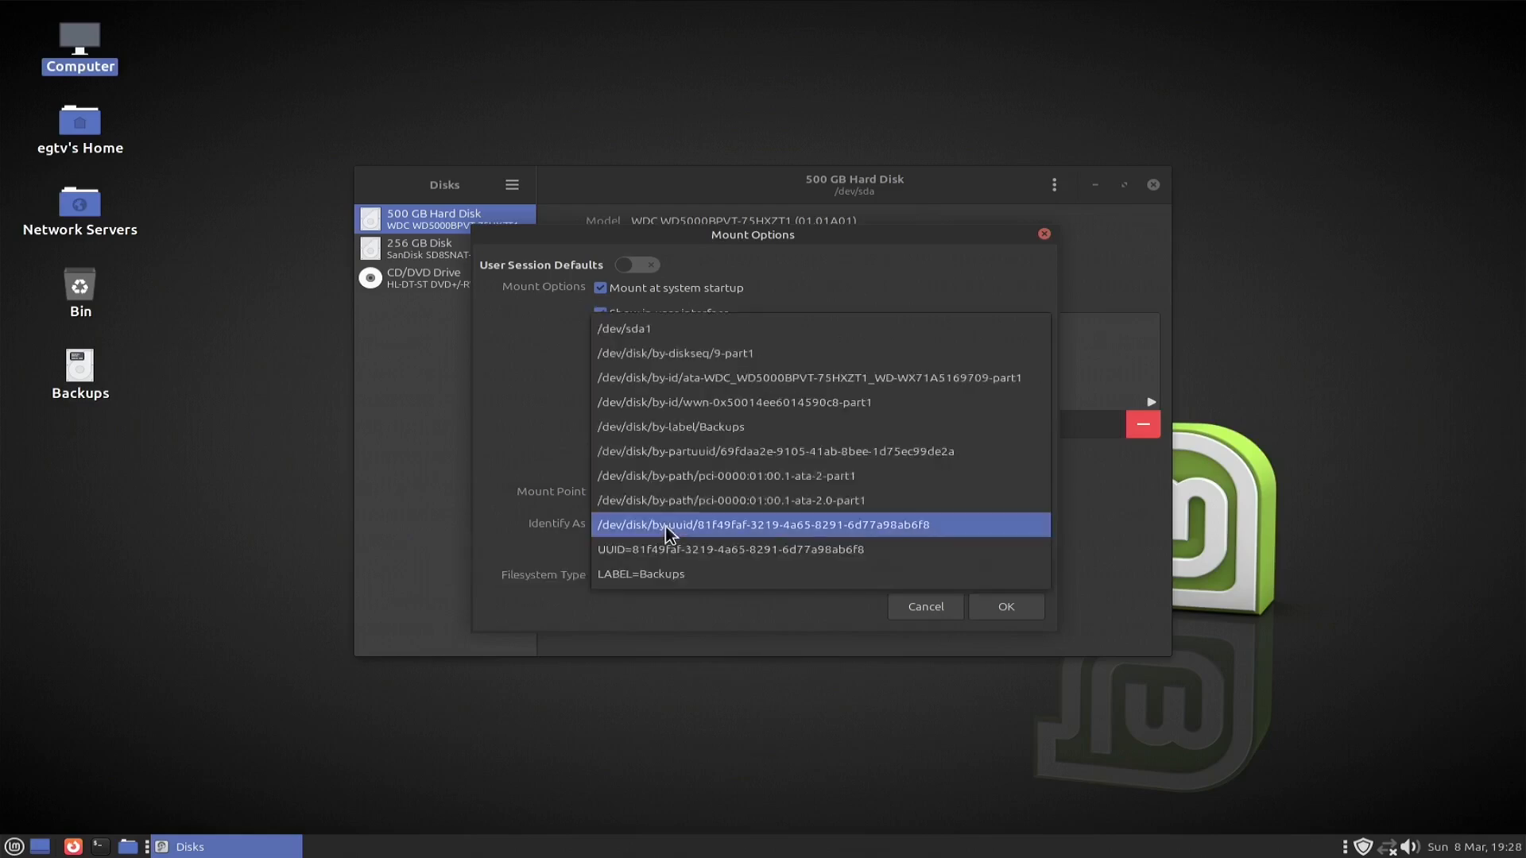
click(655, 576)
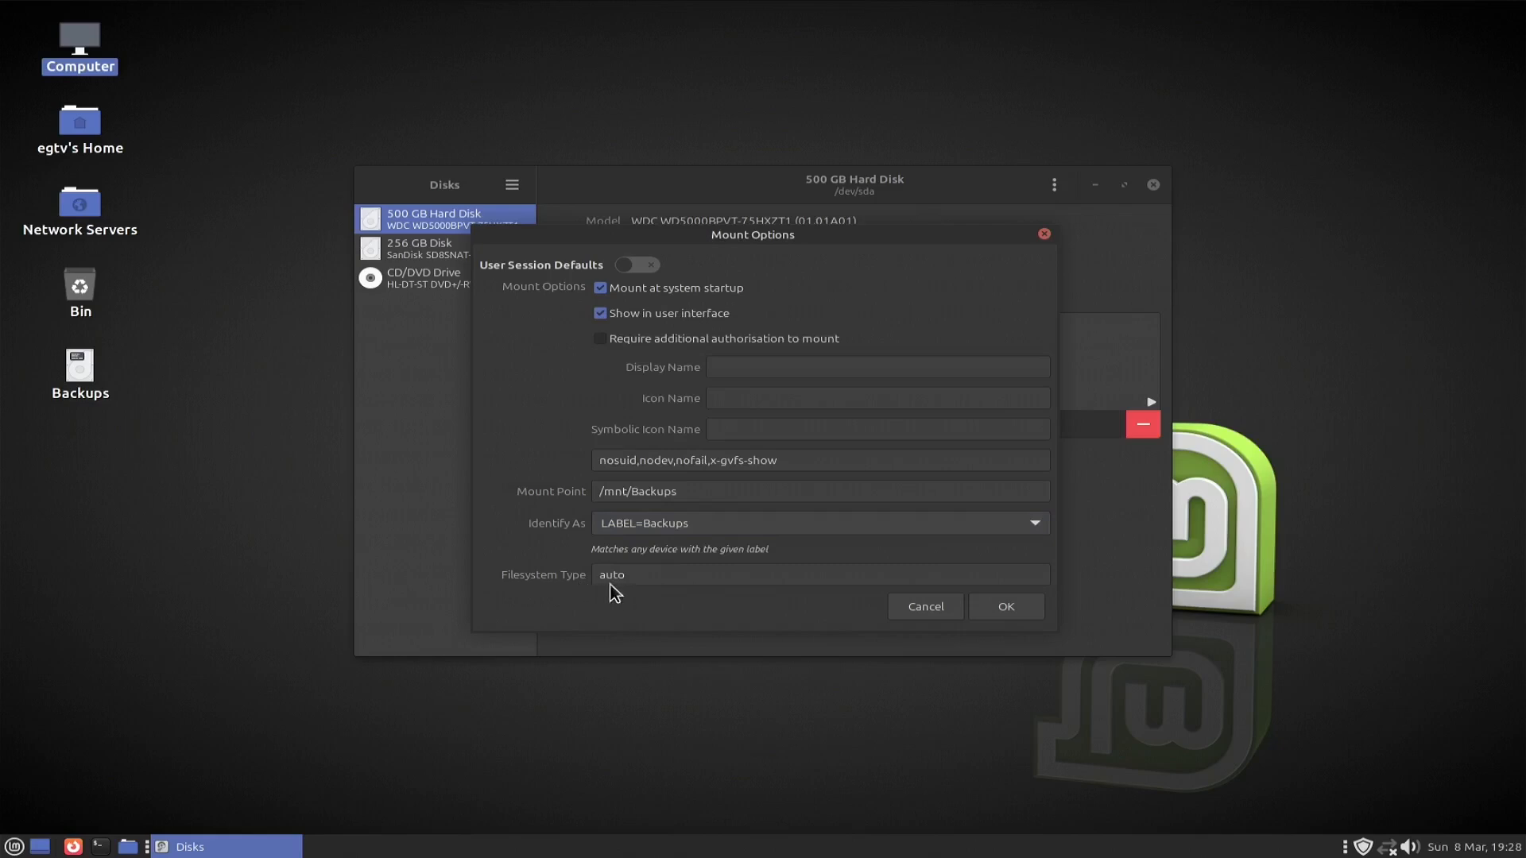
Step: Apply the mount options, authenticating with the account password, and close Disks
click(1006, 607)
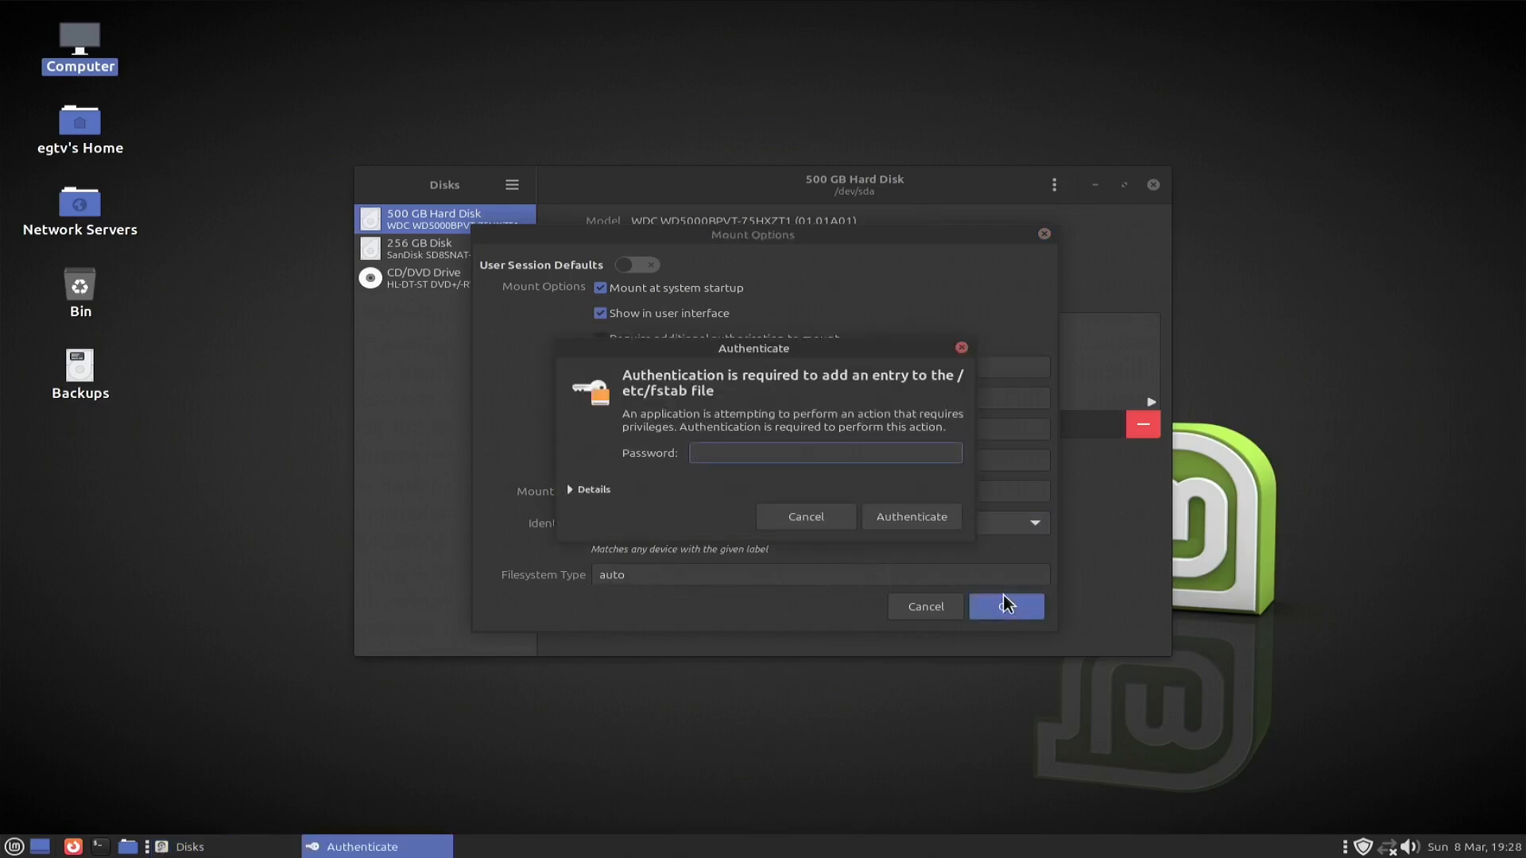
text(*********)
key(Return)
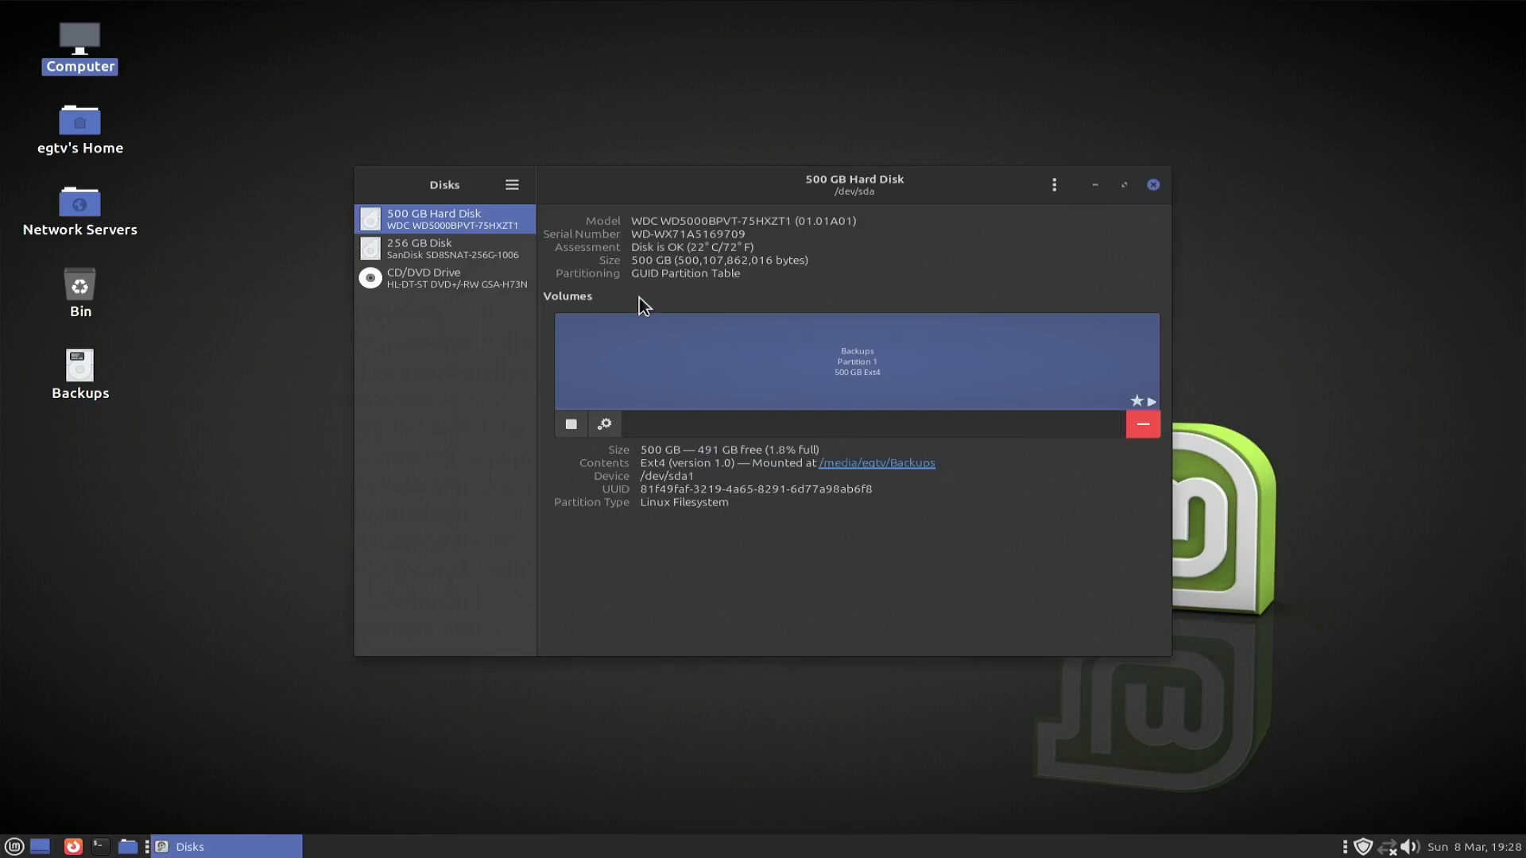
click(1153, 186)
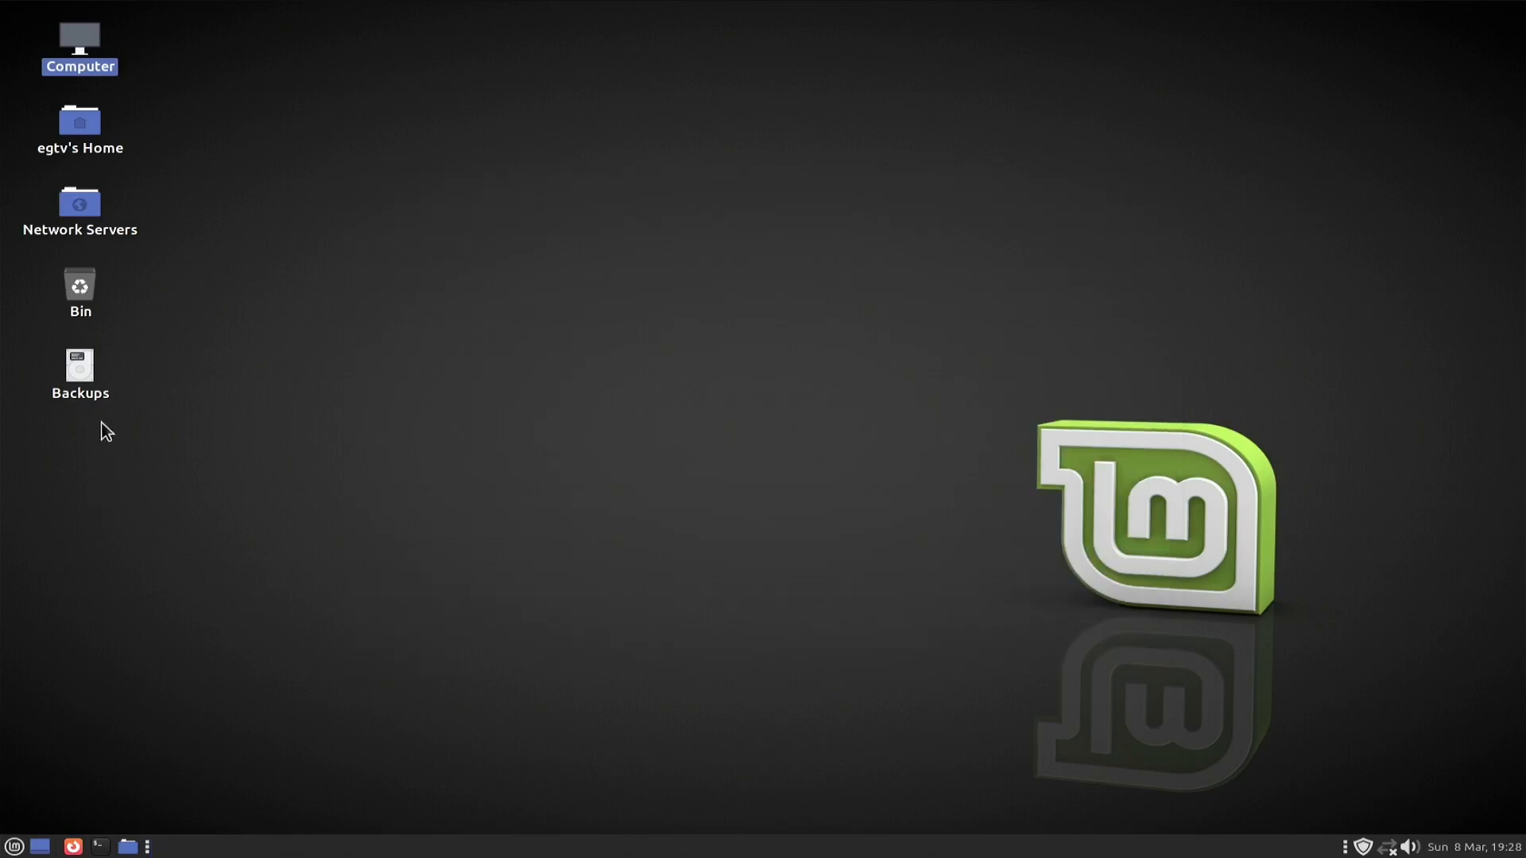
Step: Restart the computer and log back in with the account password
click(13, 847)
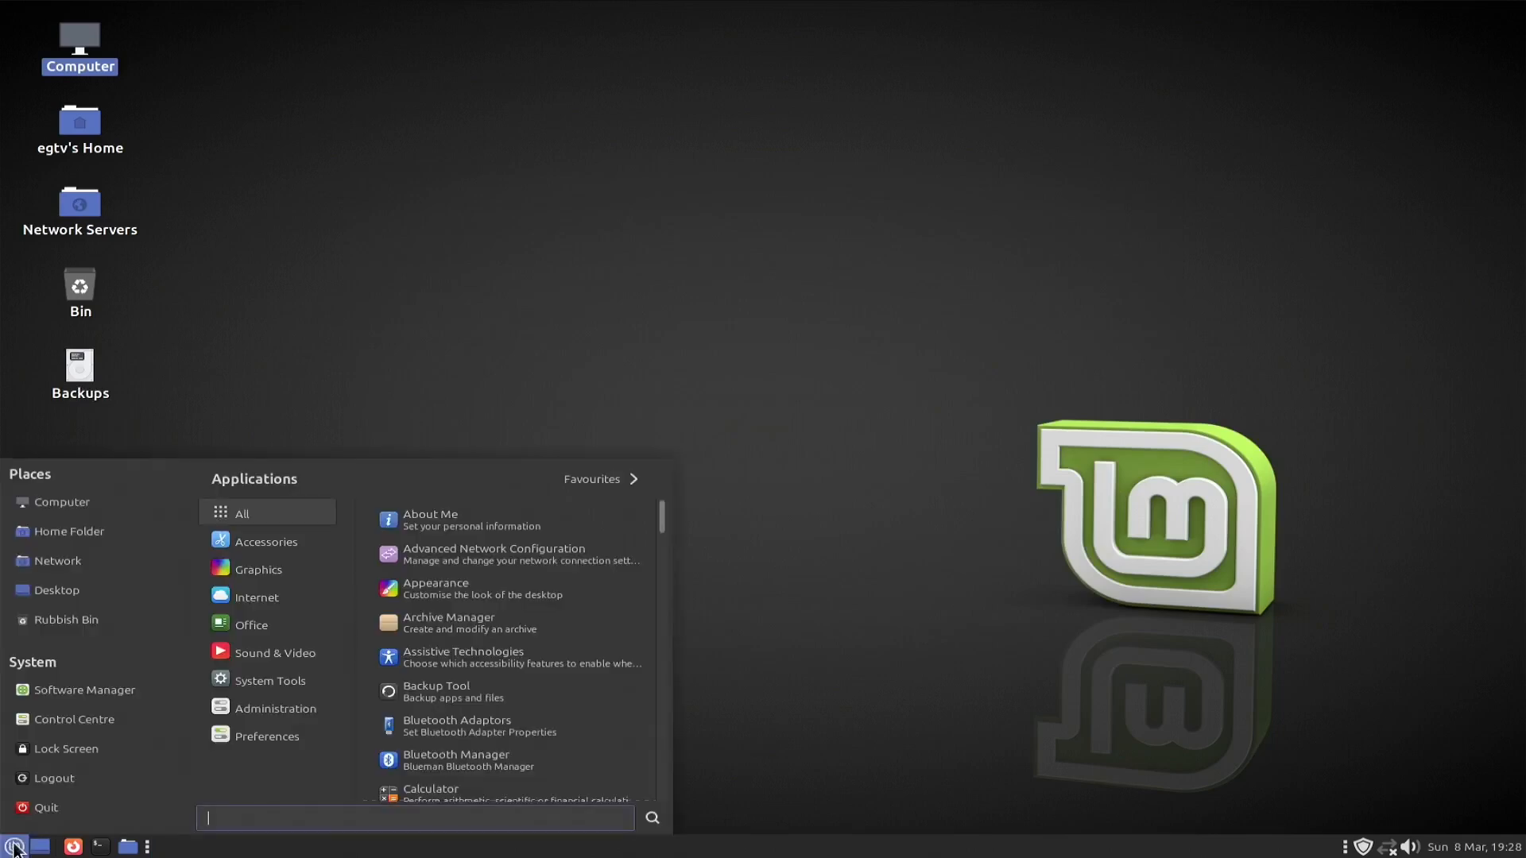
click(49, 807)
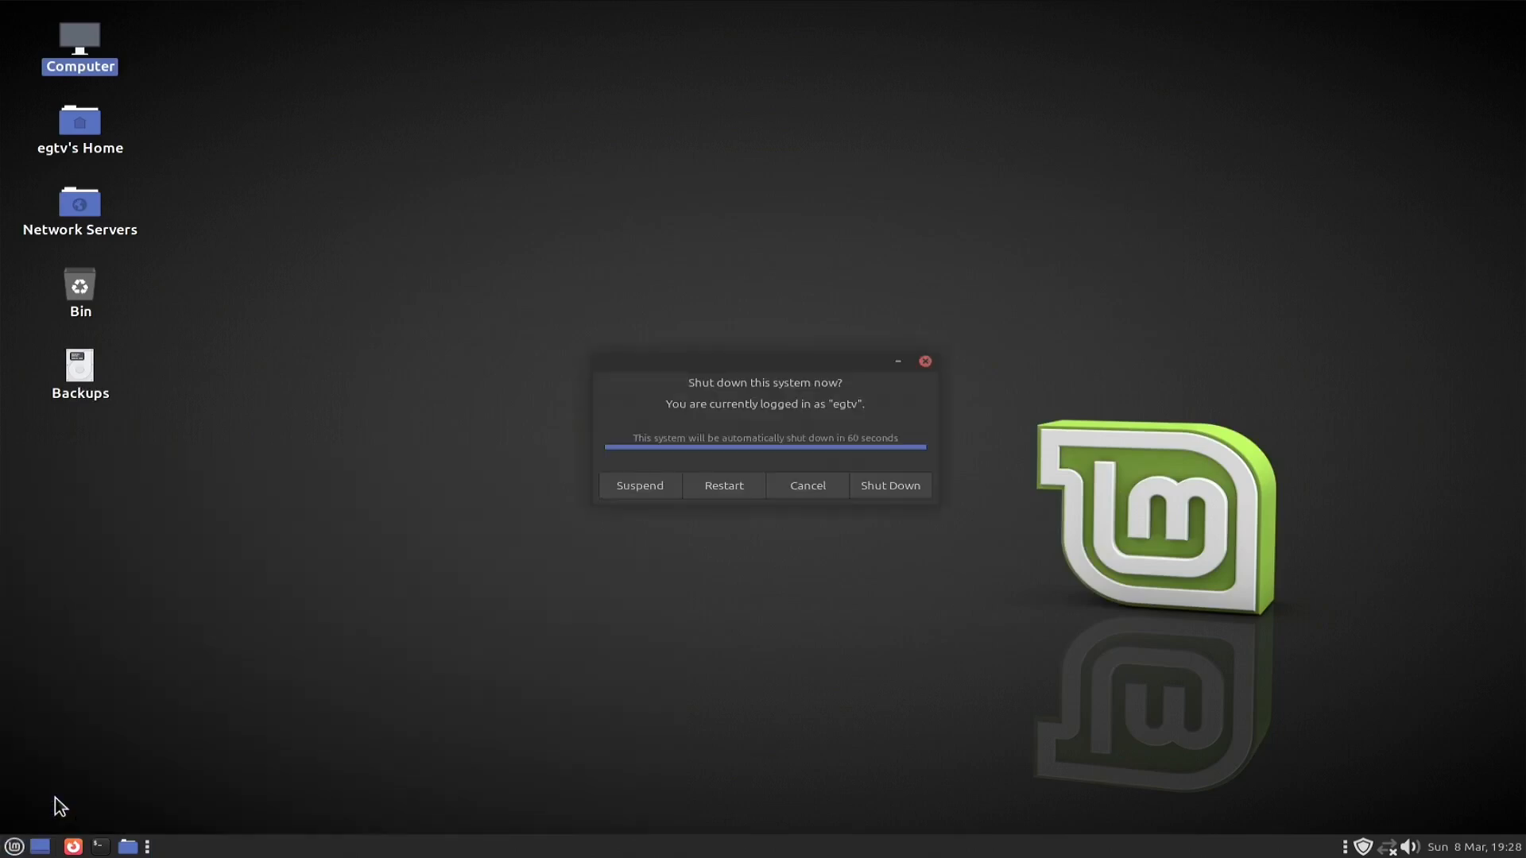
click(718, 495)
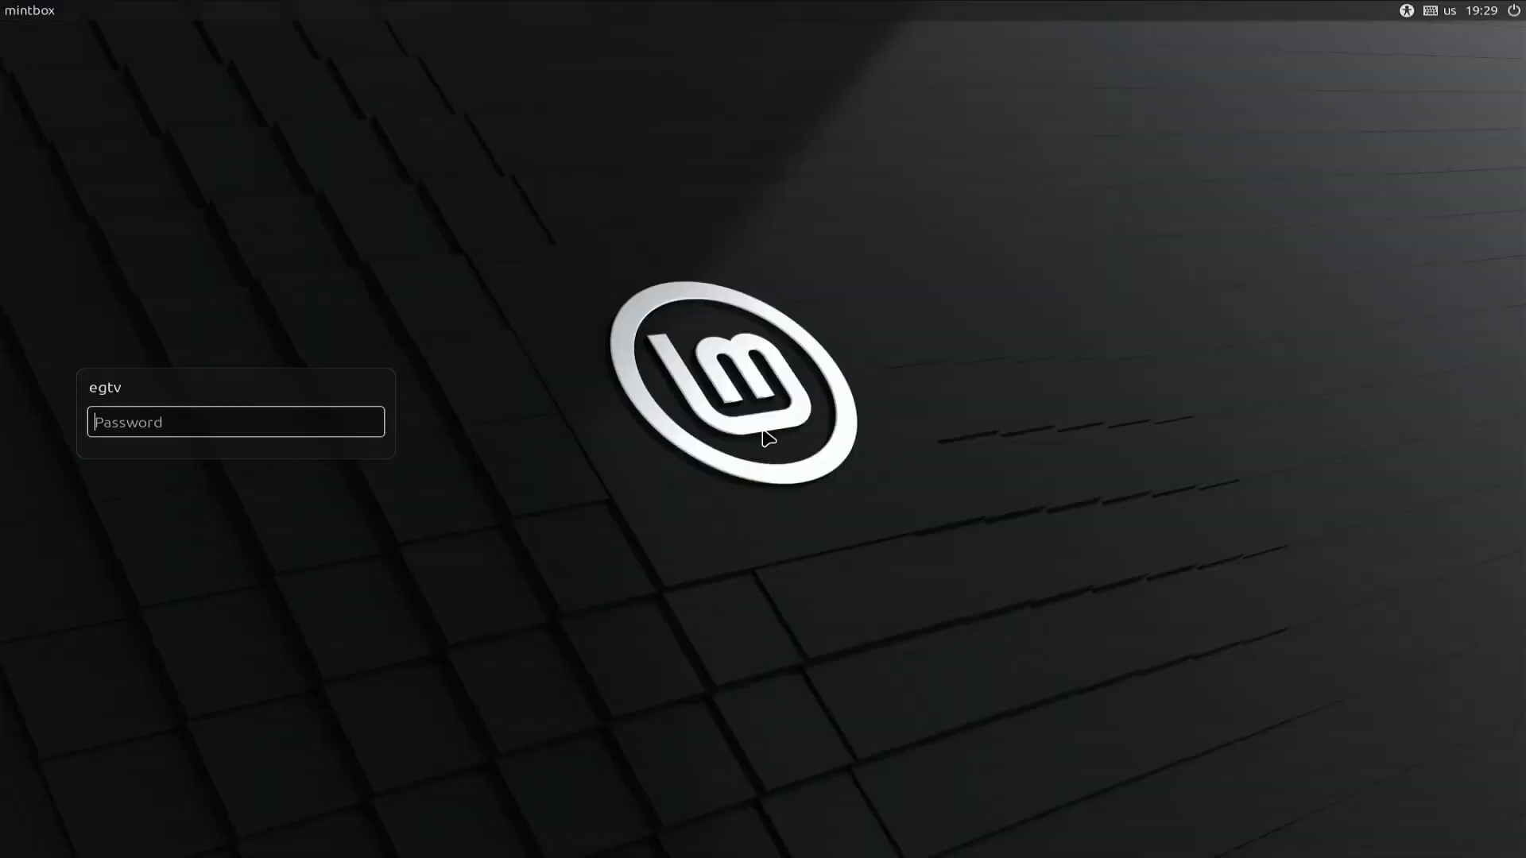
text(•••••••••)
key(Return)
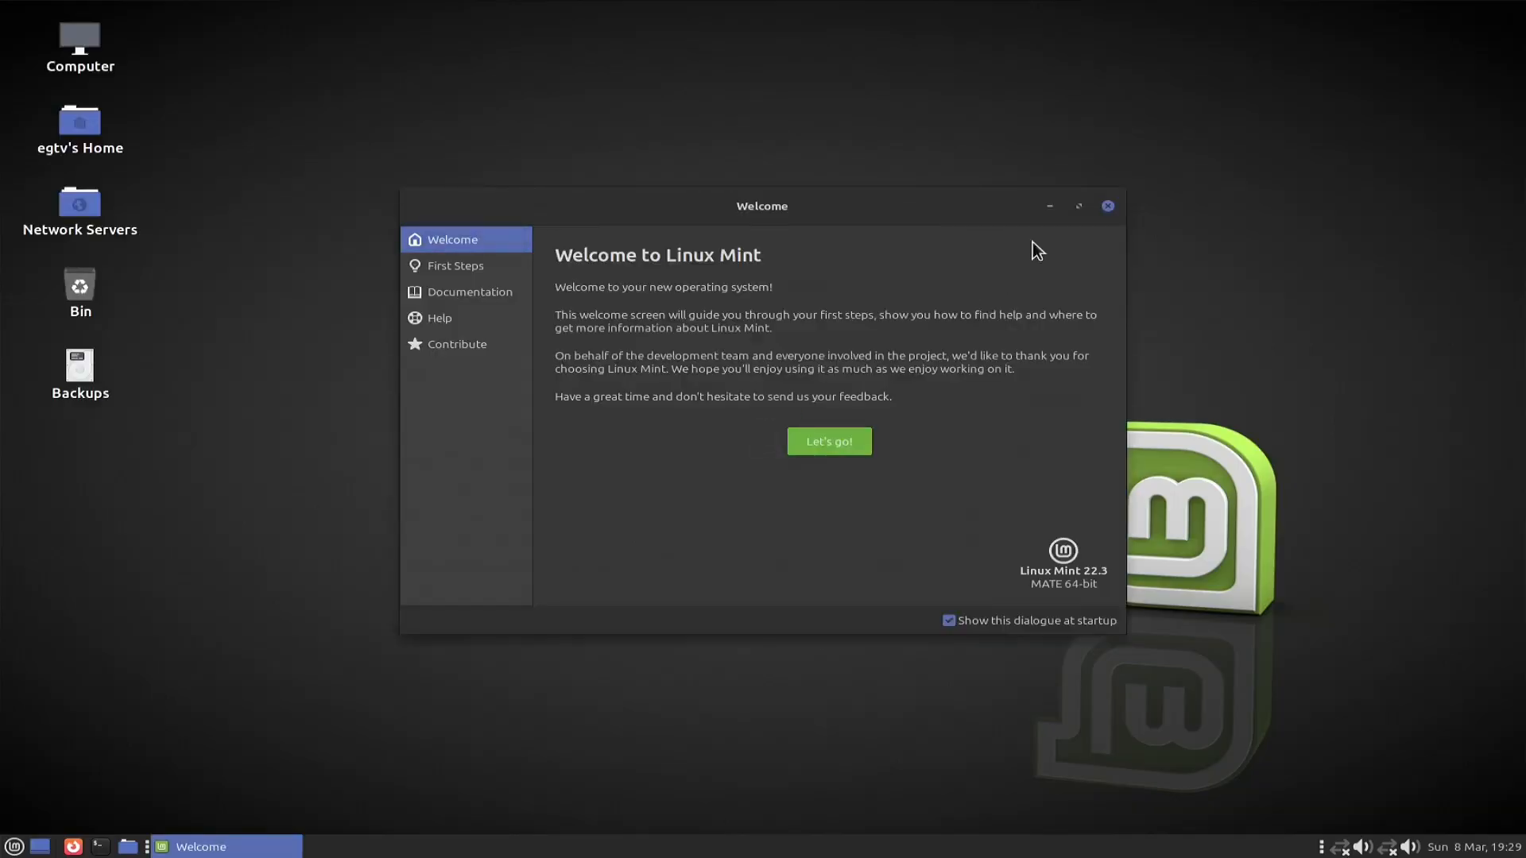
Step: Close the Welcome window and open the Backups volume from the desktop to check its mount location
click(1107, 208)
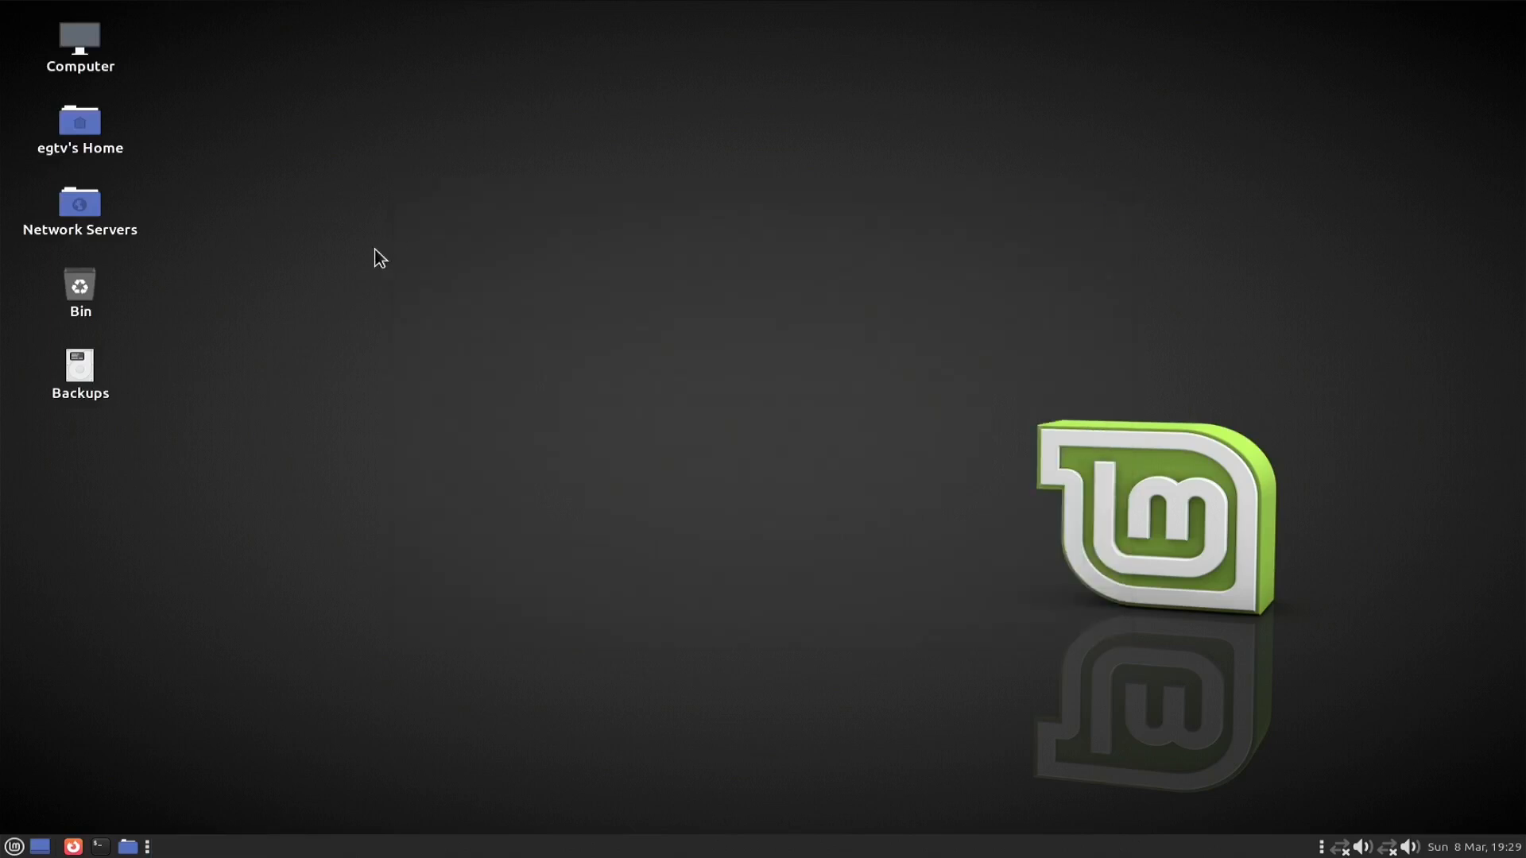
double_click(91, 385)
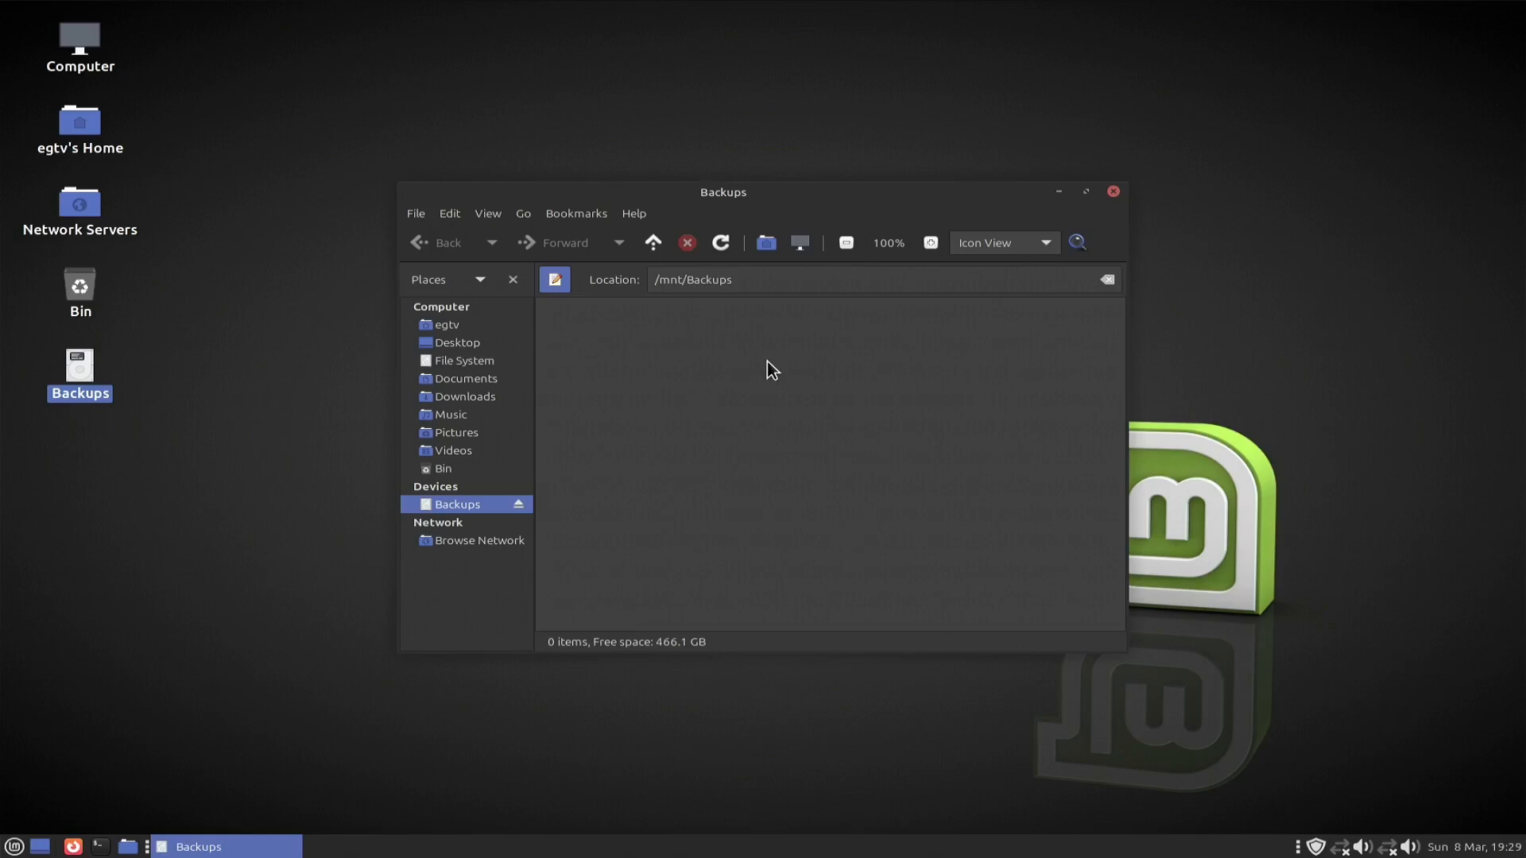
Step: Open the Disks utility and examine the volumes of the 256 GB disk and the mount point of the 500 GB hard disk
key(super)
text(disks)
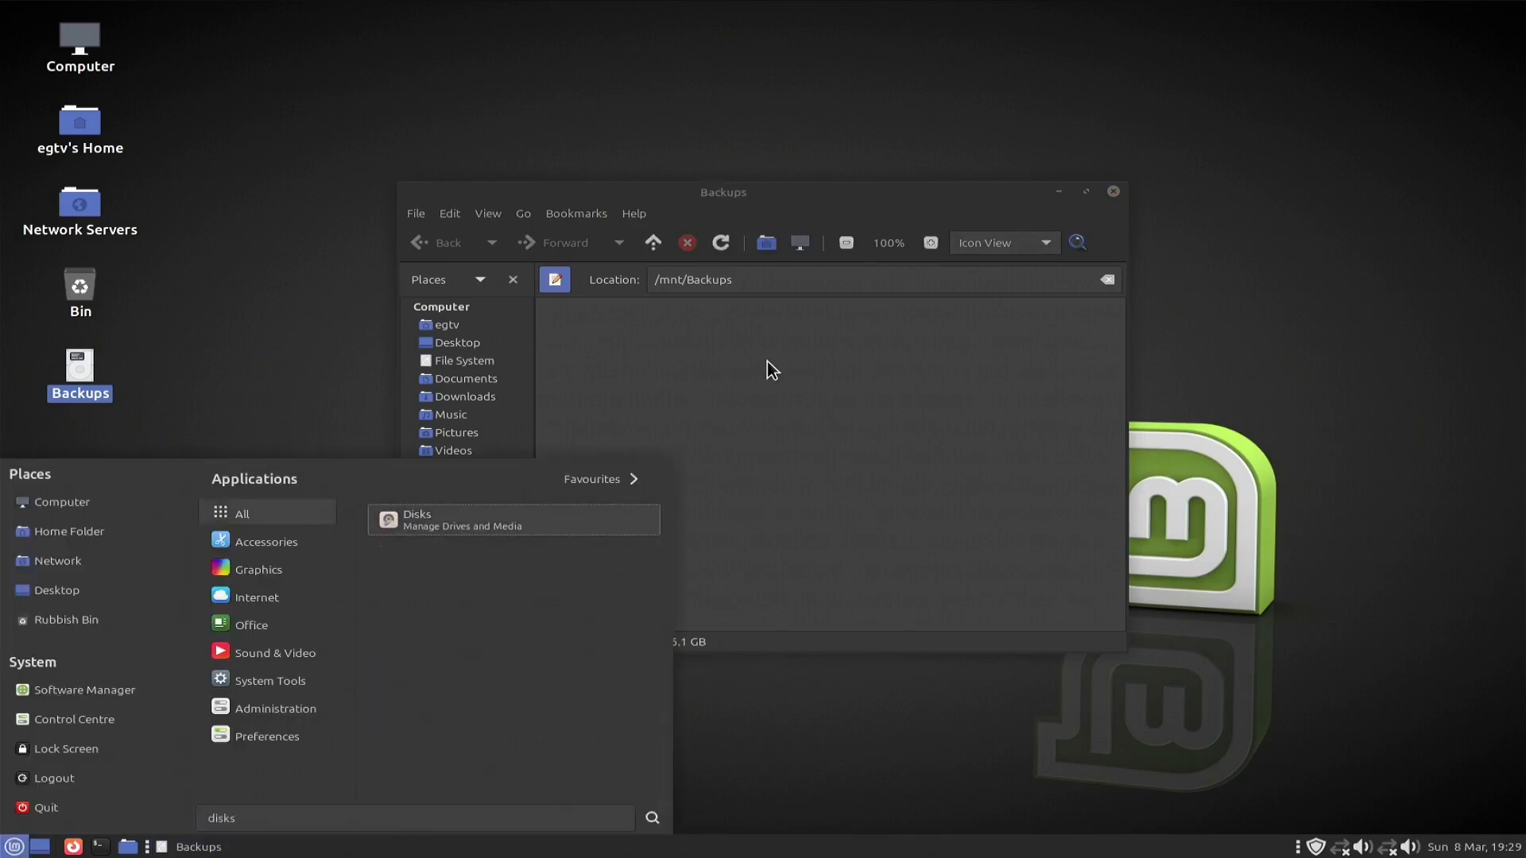
key(Return)
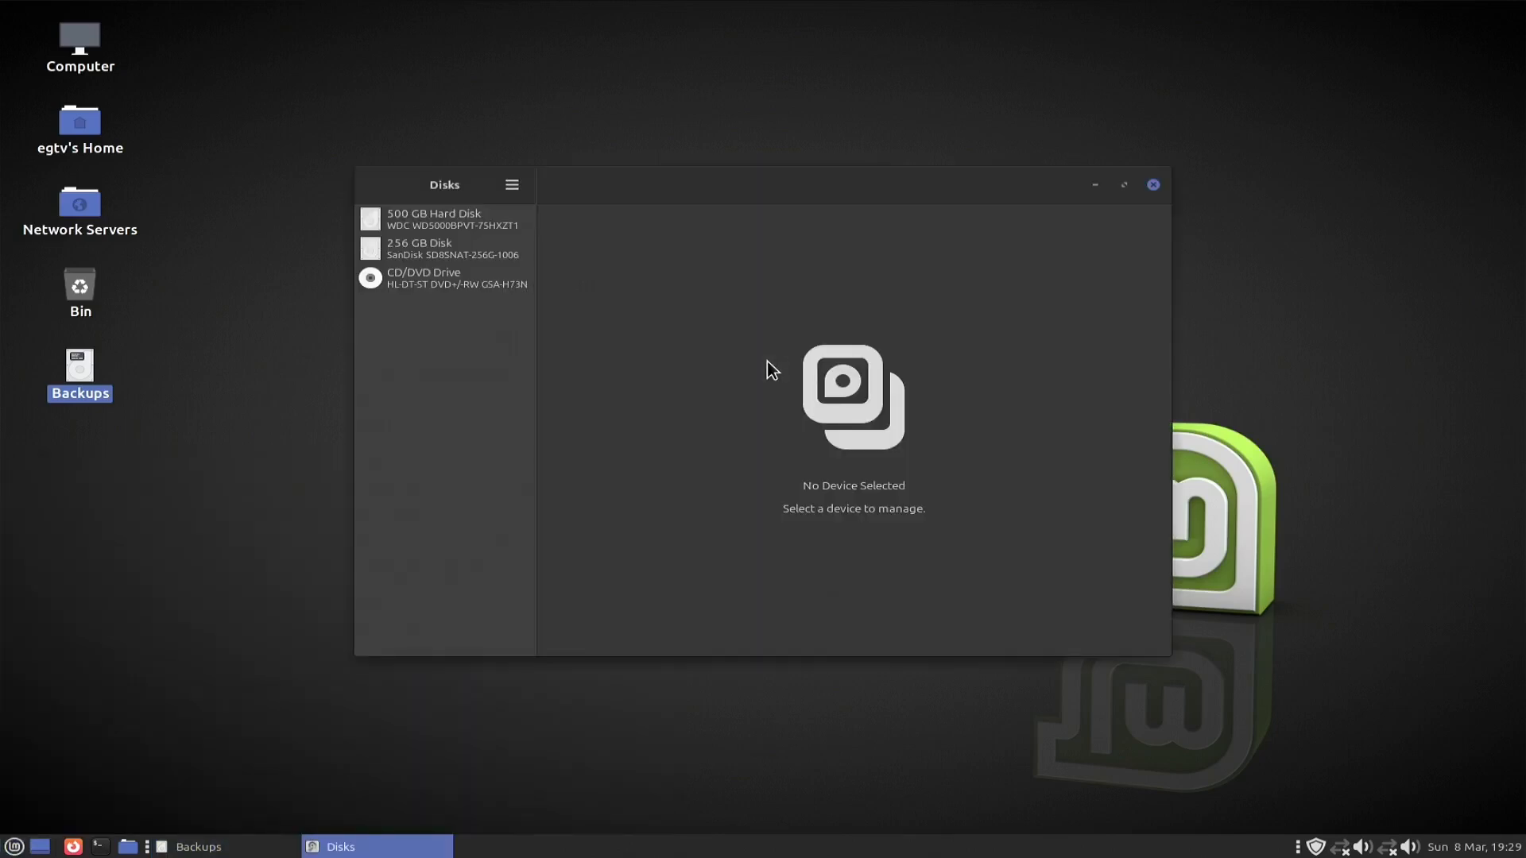
click(466, 256)
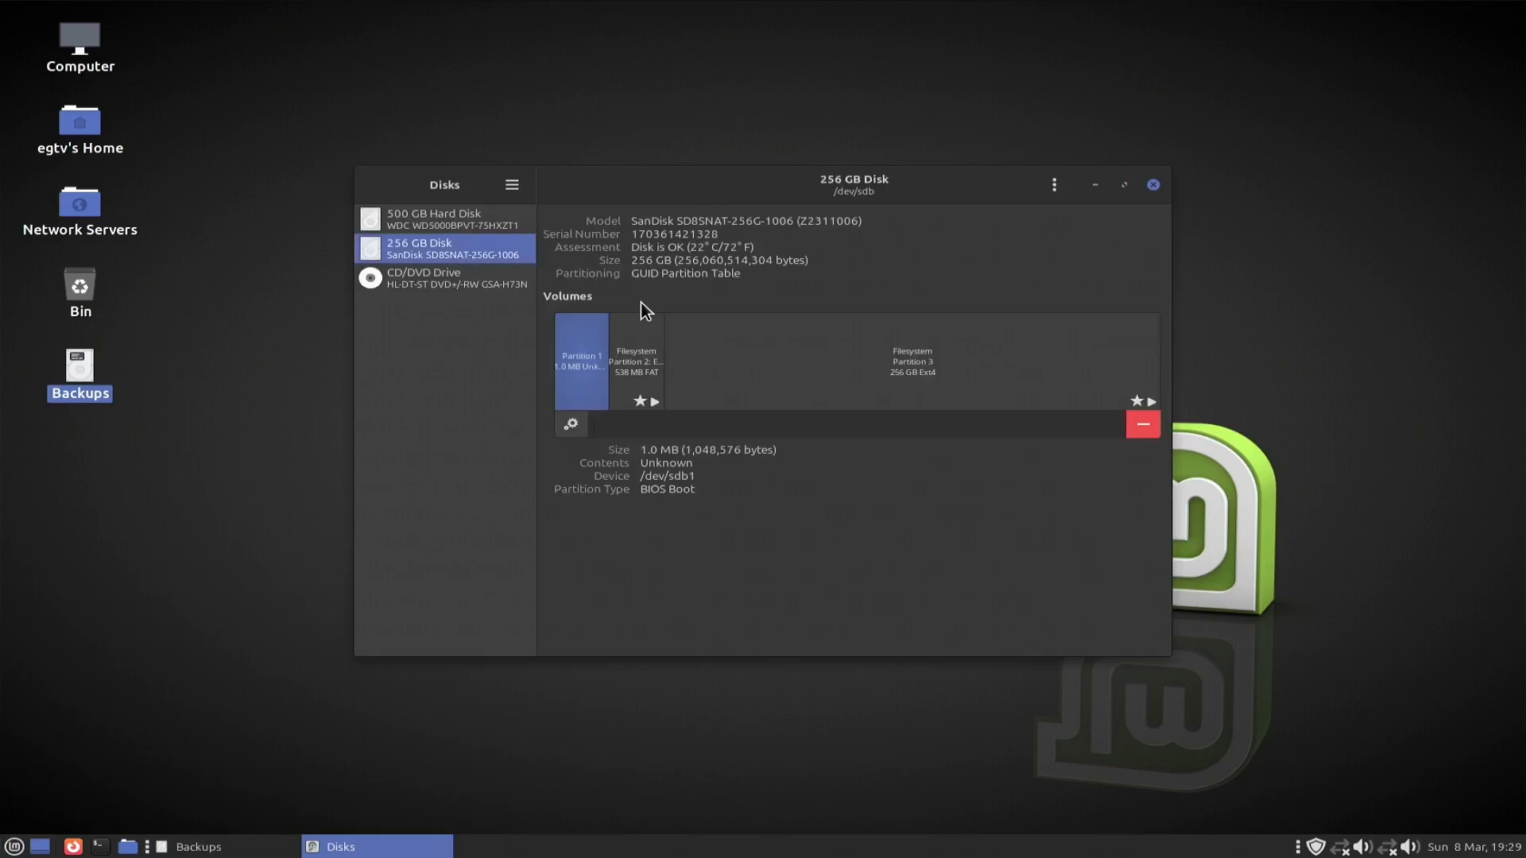
click(422, 215)
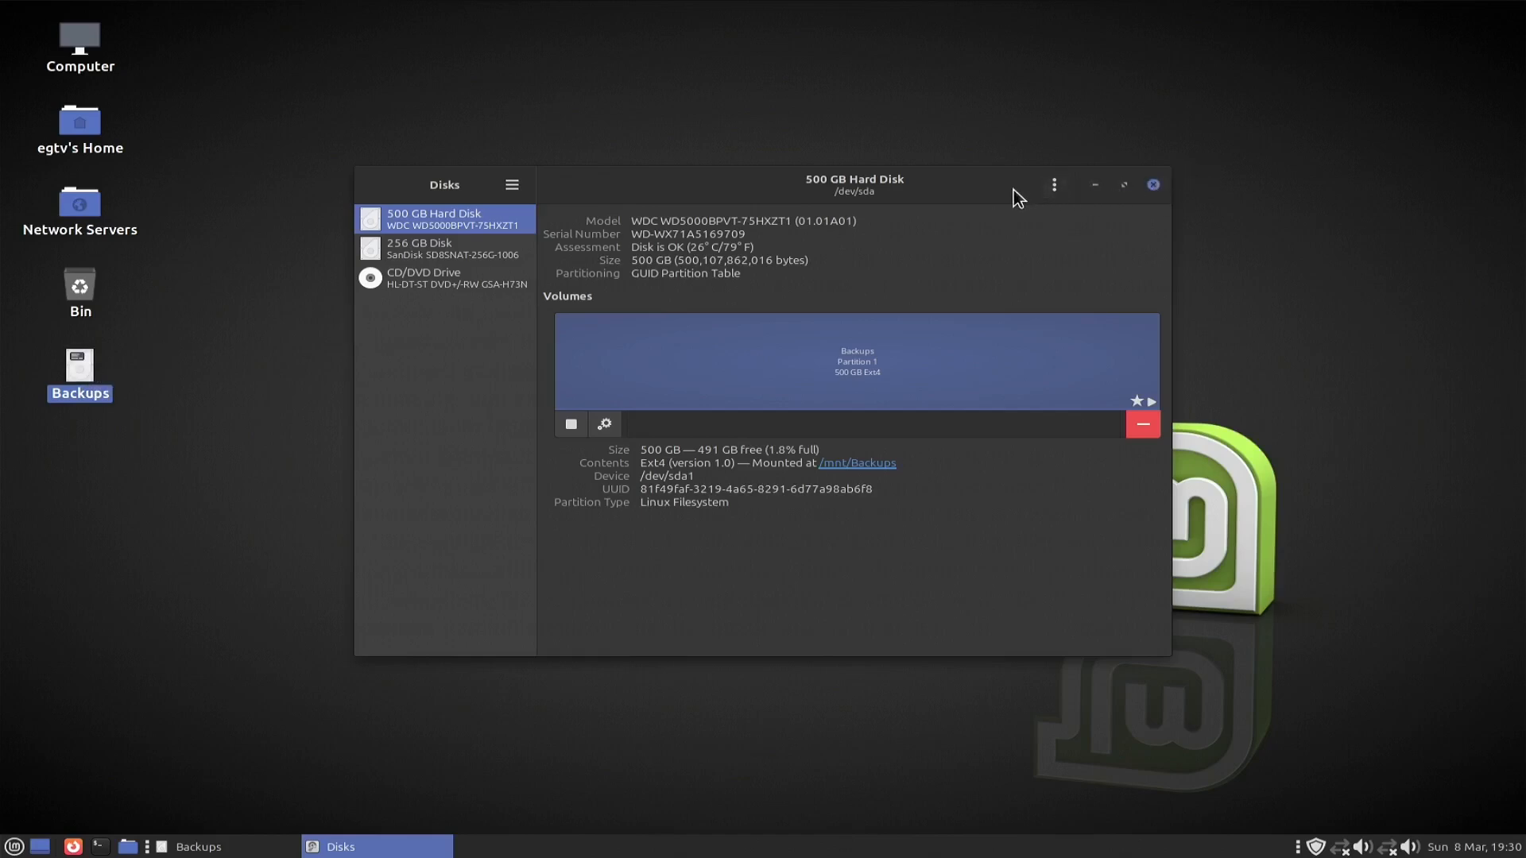
drag(1016, 194, 1016, 125)
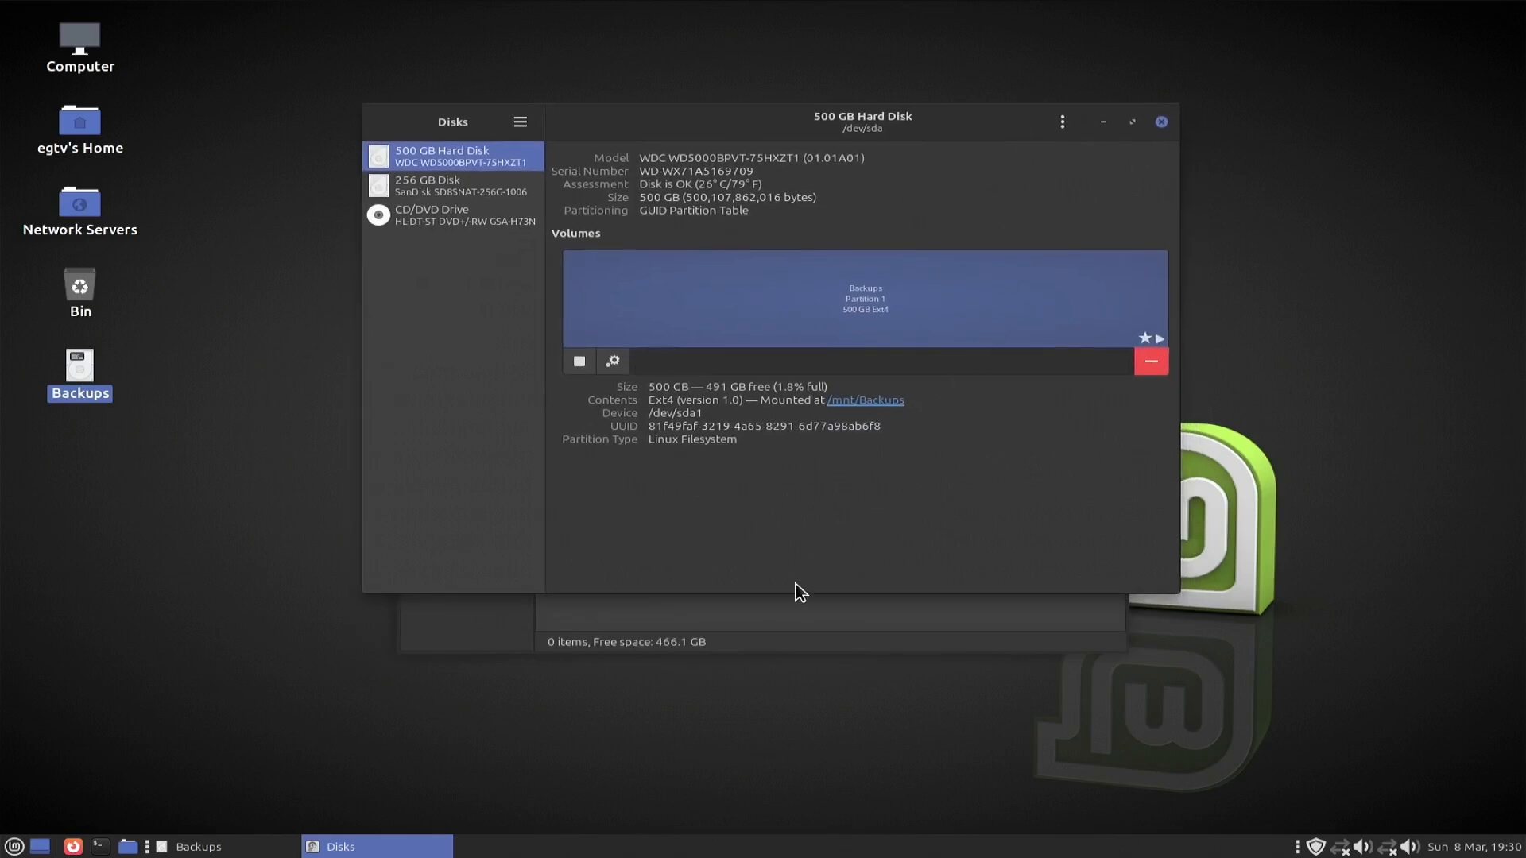
Step: Bring the Backups file manager window forward, and close both it and Disks
click(204, 853)
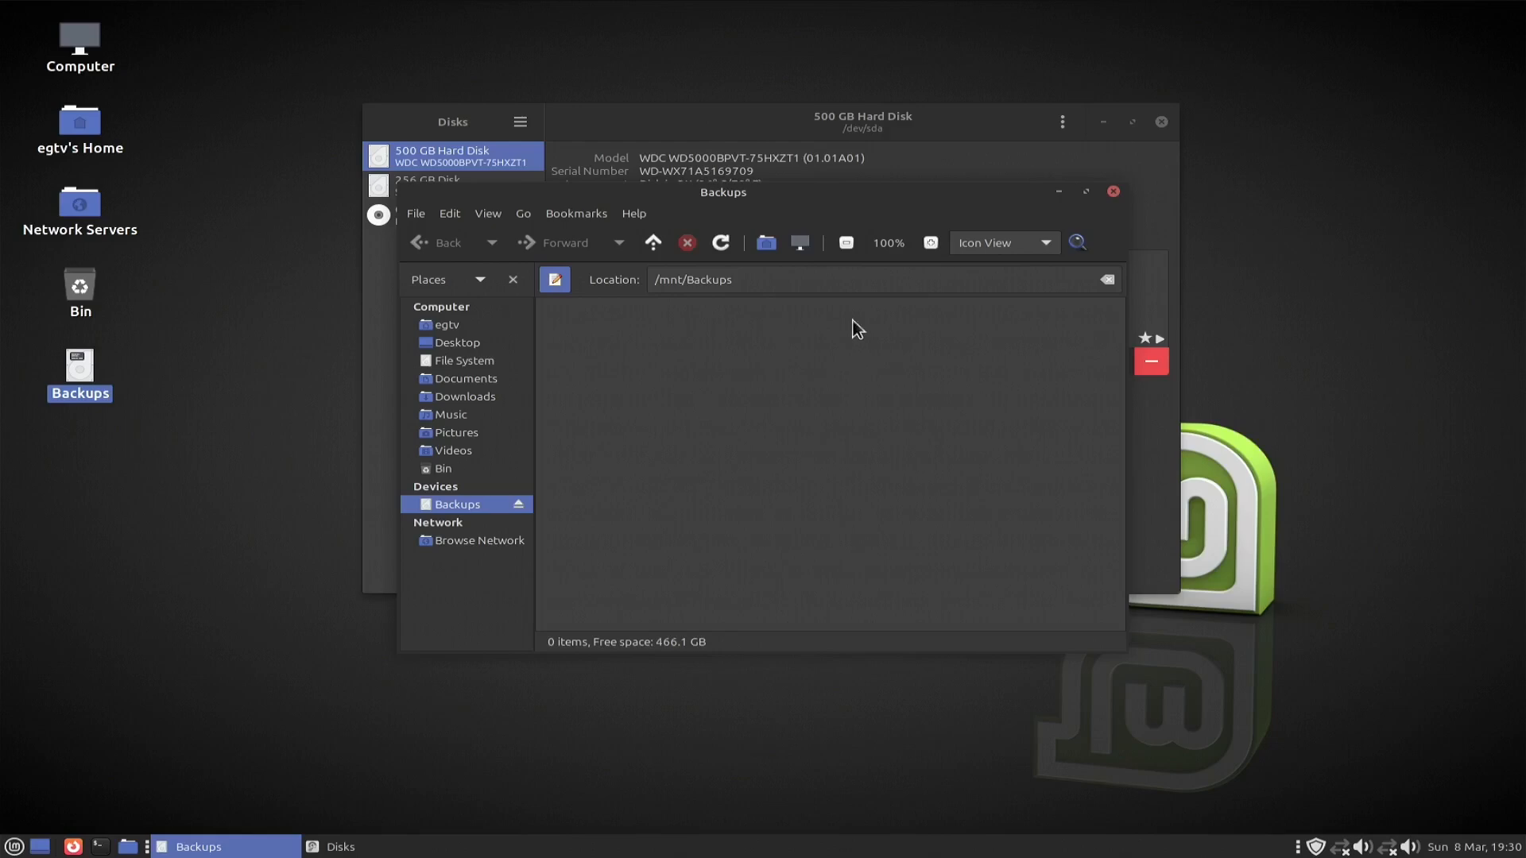
click(1114, 193)
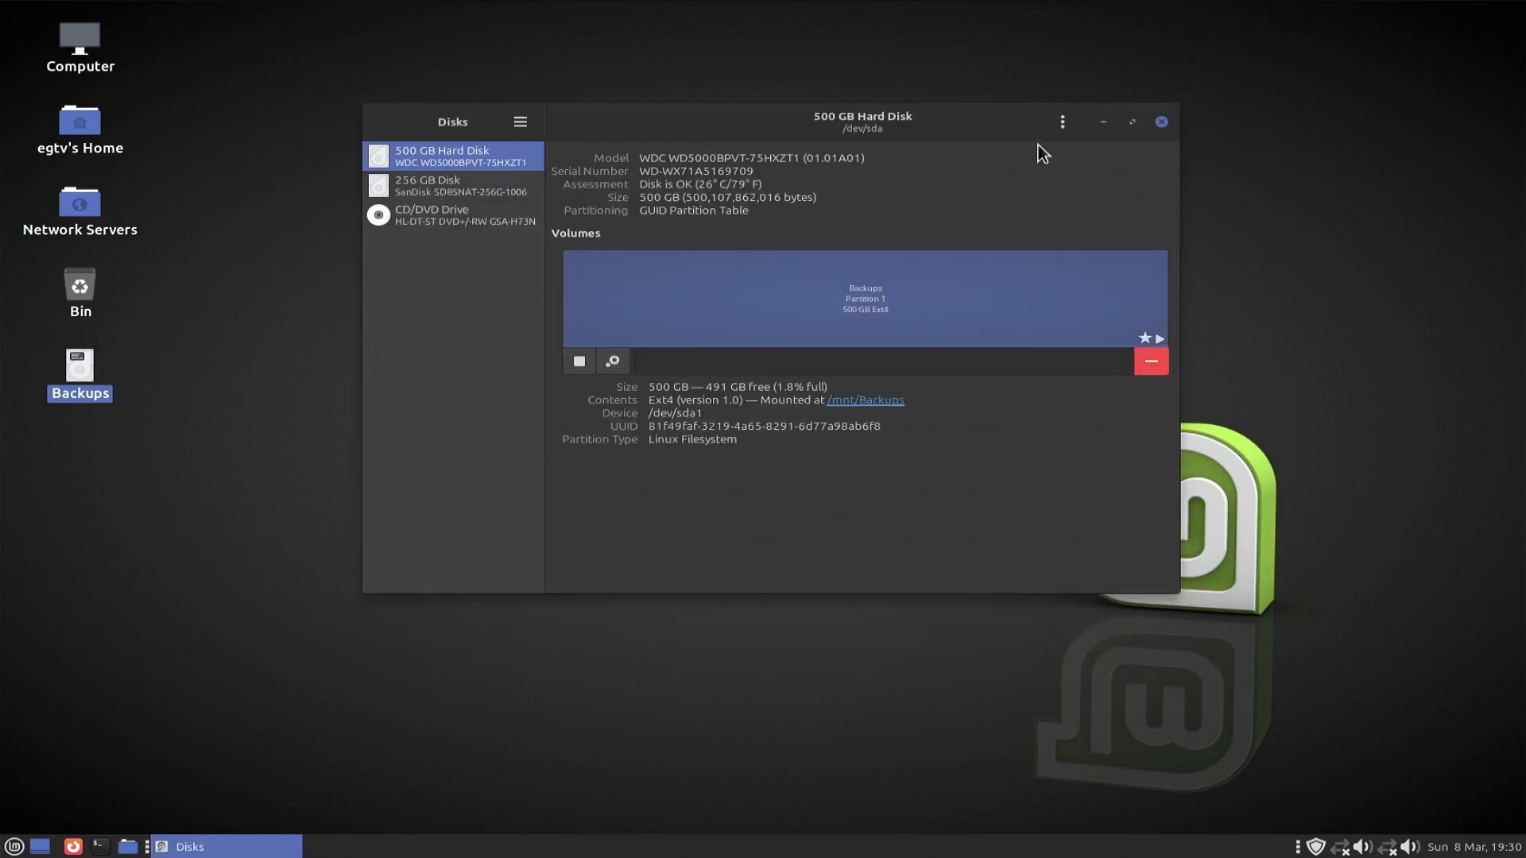
drag(999, 138, 1078, 221)
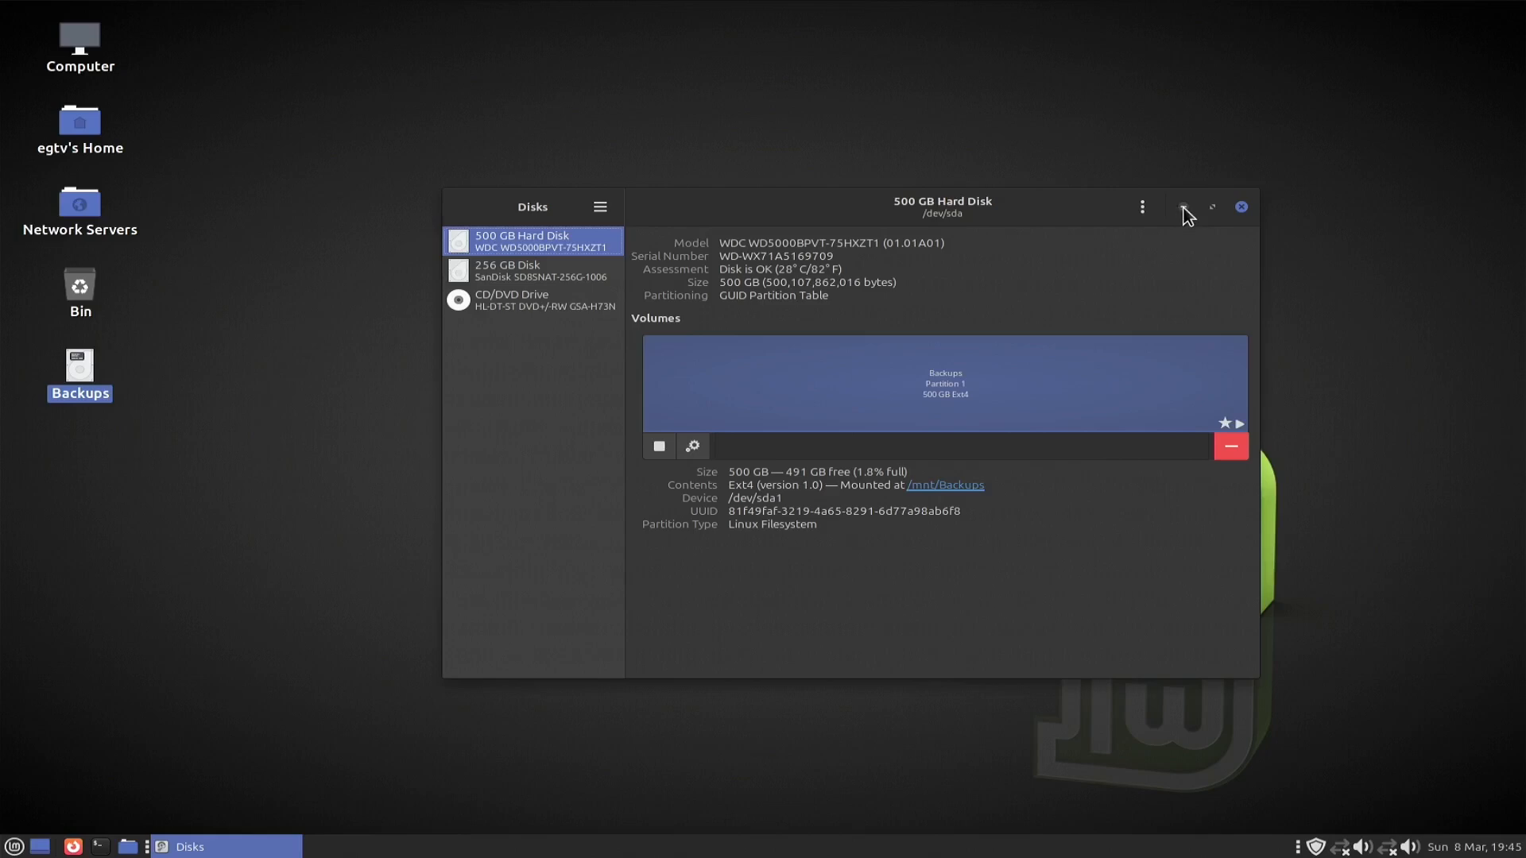
click(1241, 208)
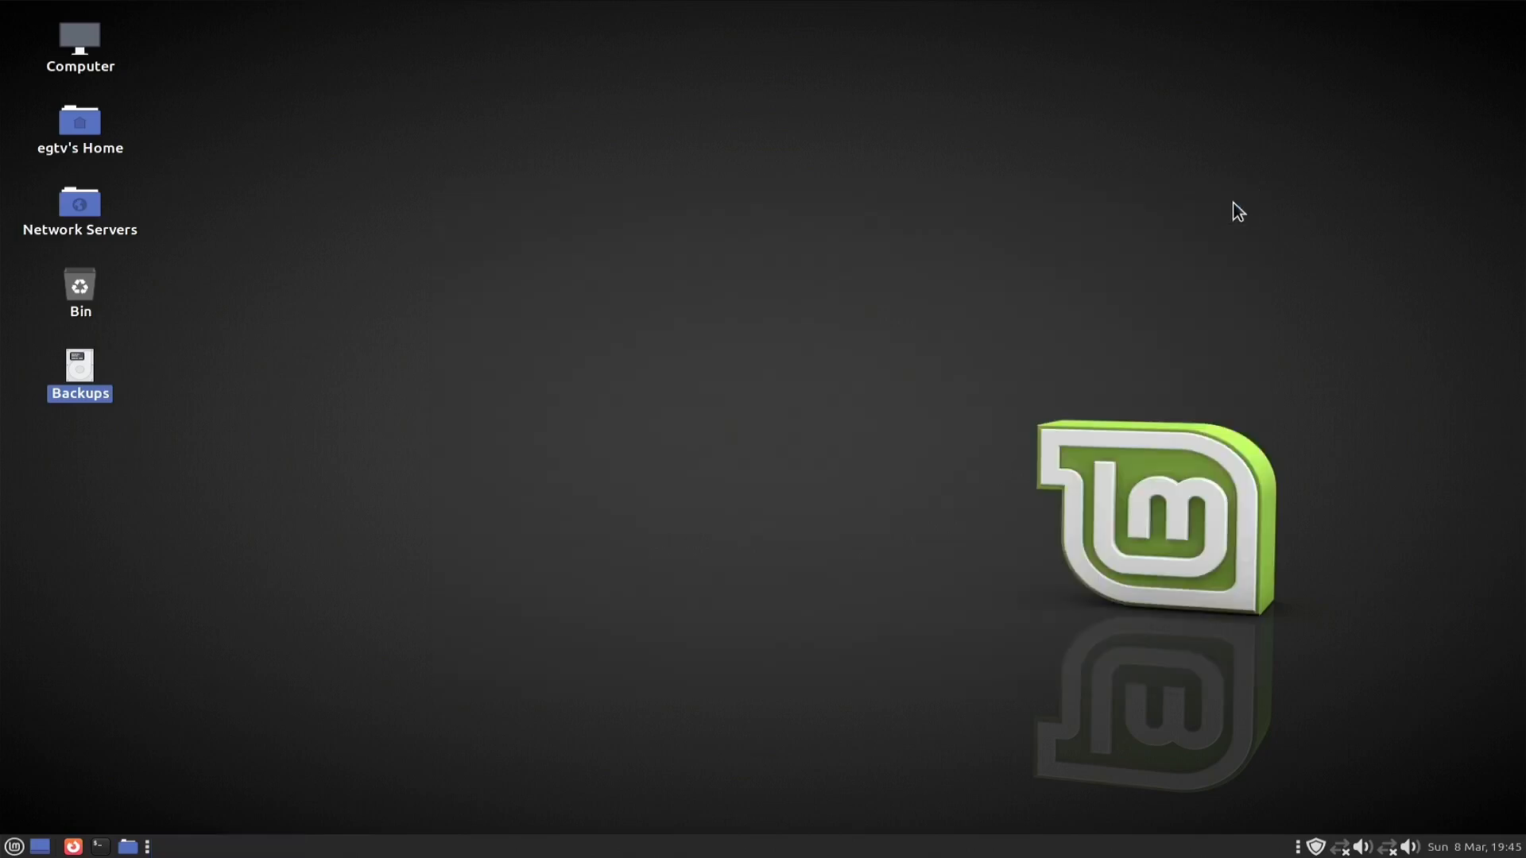
Step: Restart the computer again from the desktop
click(19, 848)
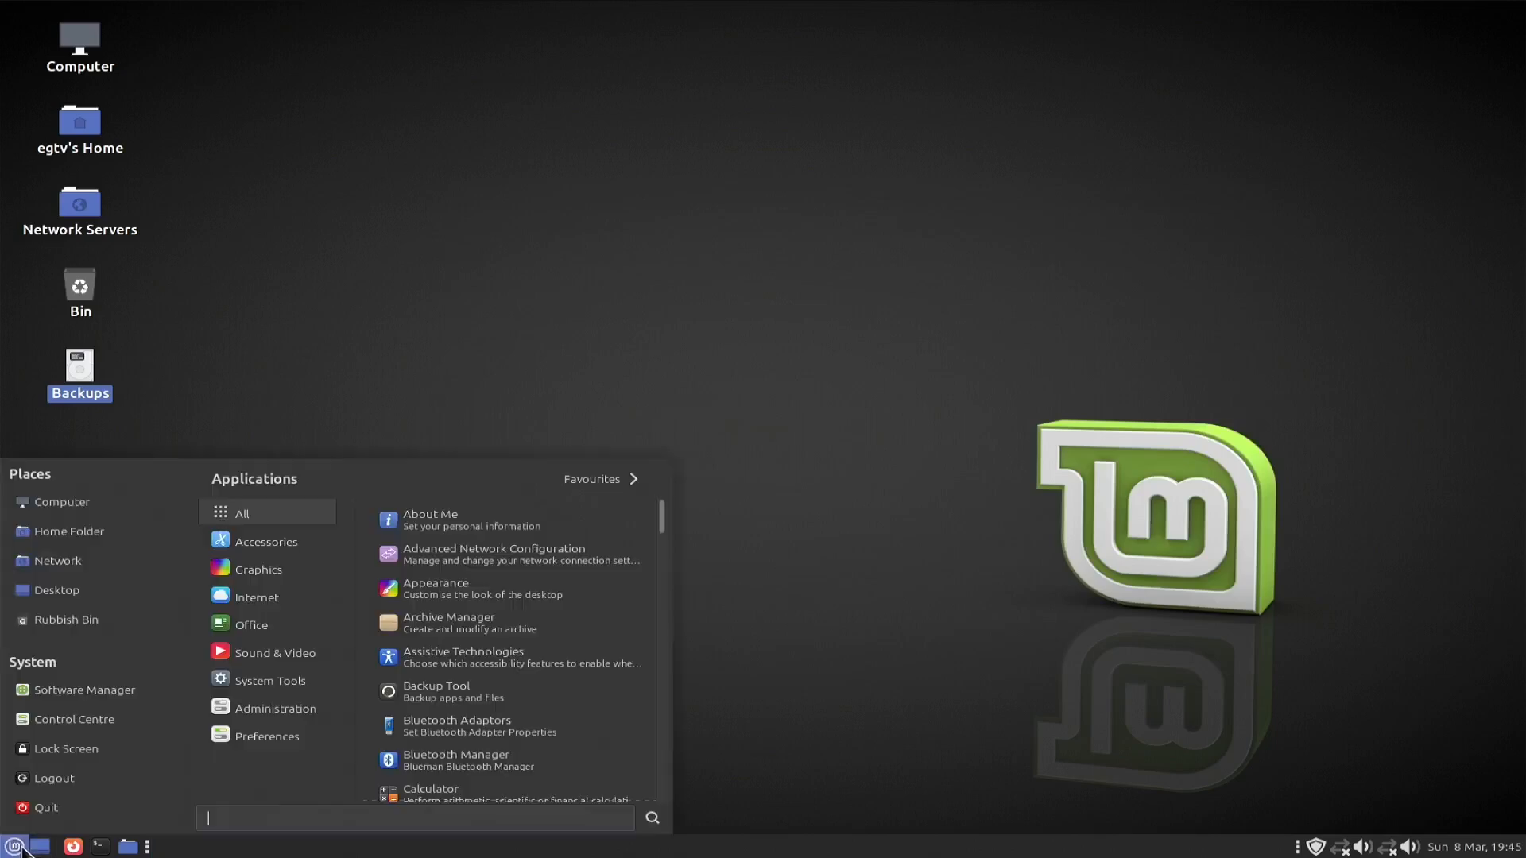
click(54, 806)
click(727, 490)
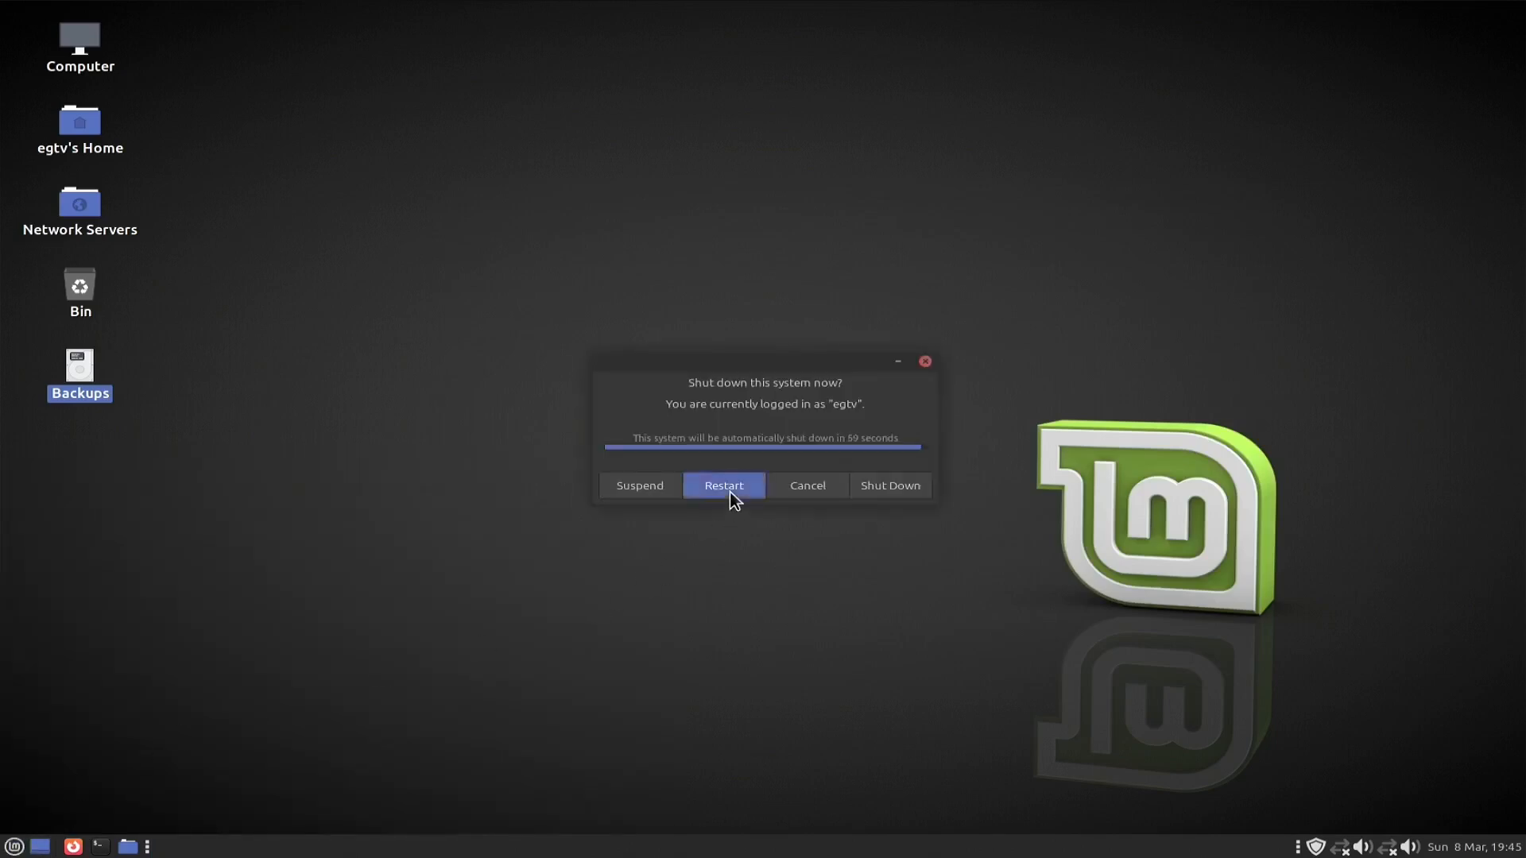